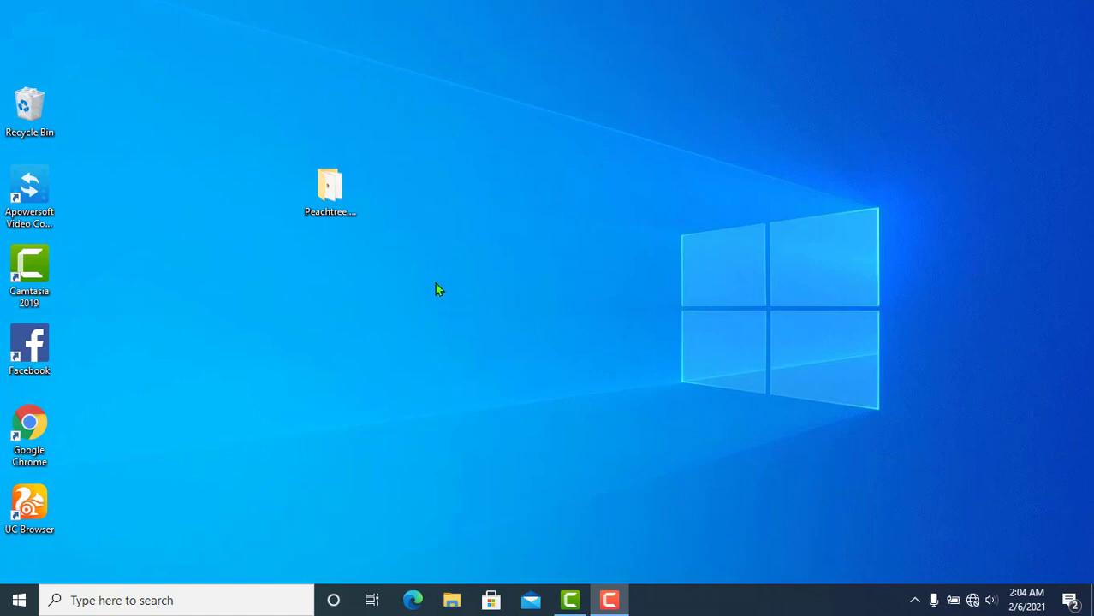
Open the Peachtree.Quantum.2010 folder from the desktop.
{"action": "double_click", "coordinate": [330, 184]}
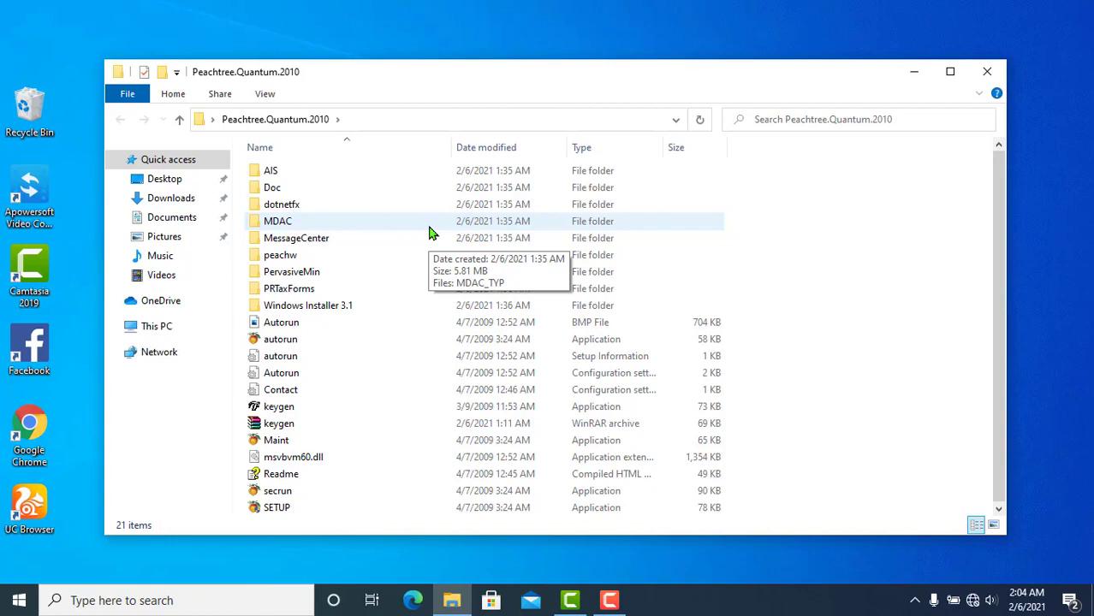
Minimize the Peachtree folder and launch Windows Security from the hidden tray icons.
{"action": "left_click", "coordinate": [914, 74]}
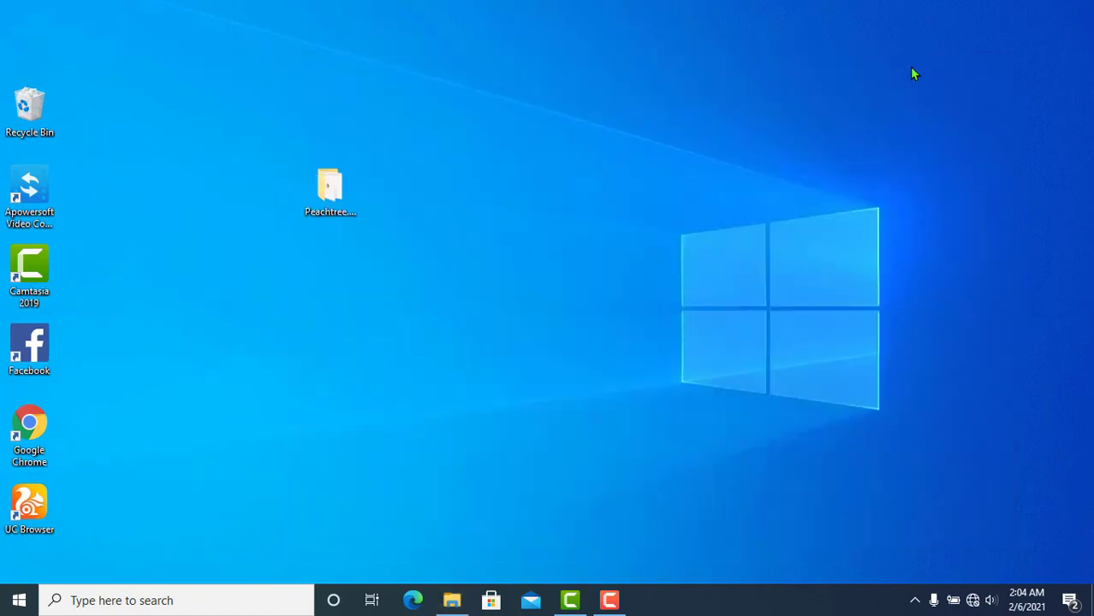
{"action": "left_click", "coordinate": [915, 601]}
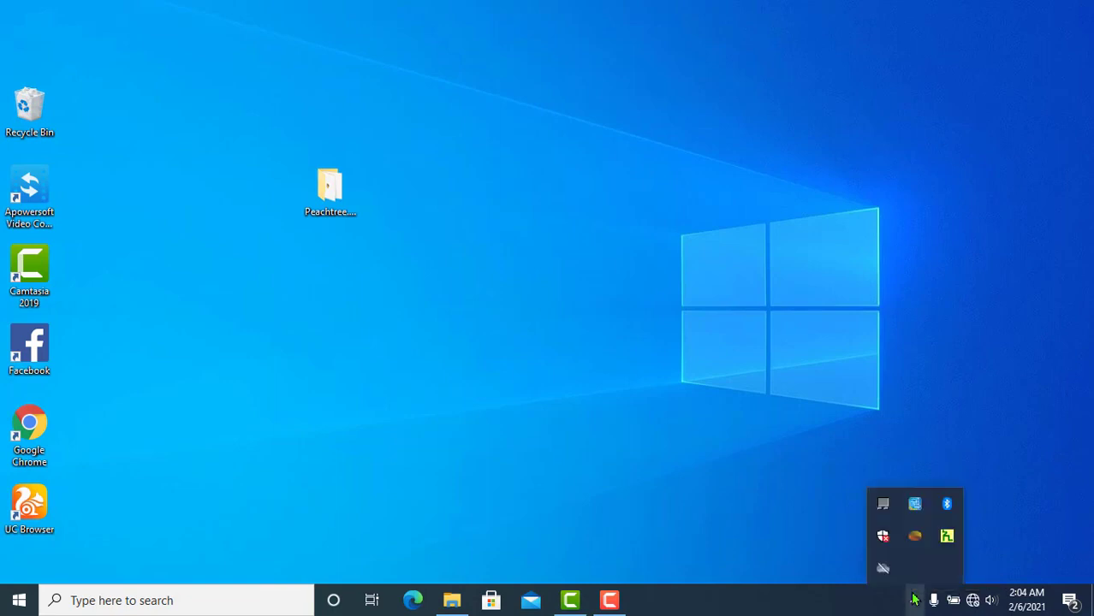
{"action": "left_click", "coordinate": [884, 537]}
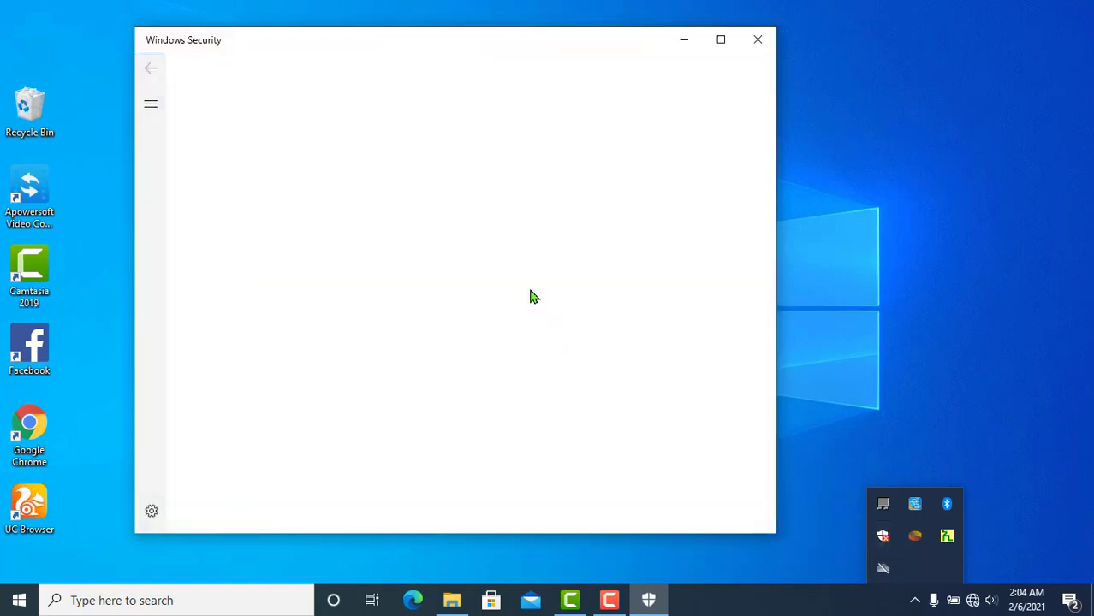
{"action": "left_click", "coordinate": [253, 211]}
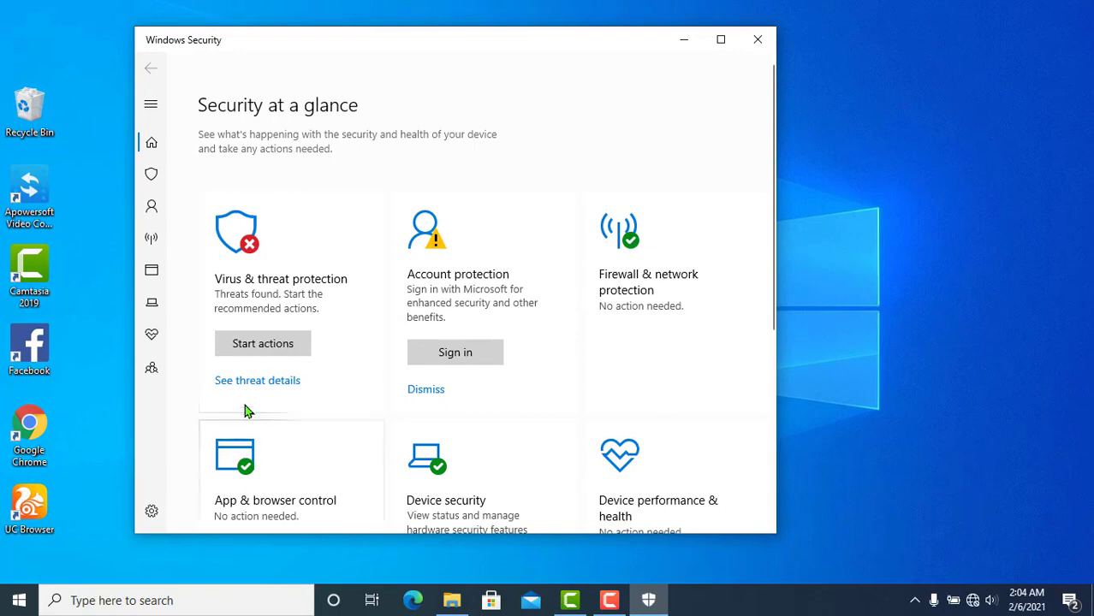
Turn off real-time protection under Virus & threat protection settings, then close Windows Security.
{"action": "left_click", "coordinate": [305, 264]}
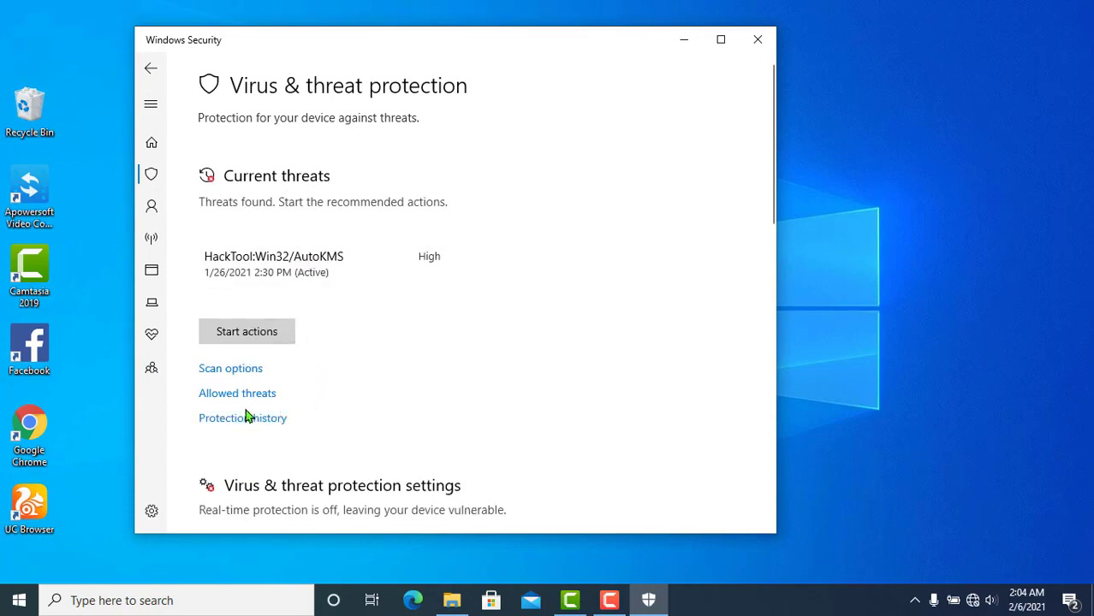
{"action": "scroll", "coordinate": [242, 422], "scroll_direction": "down", "scroll_amount": 10}
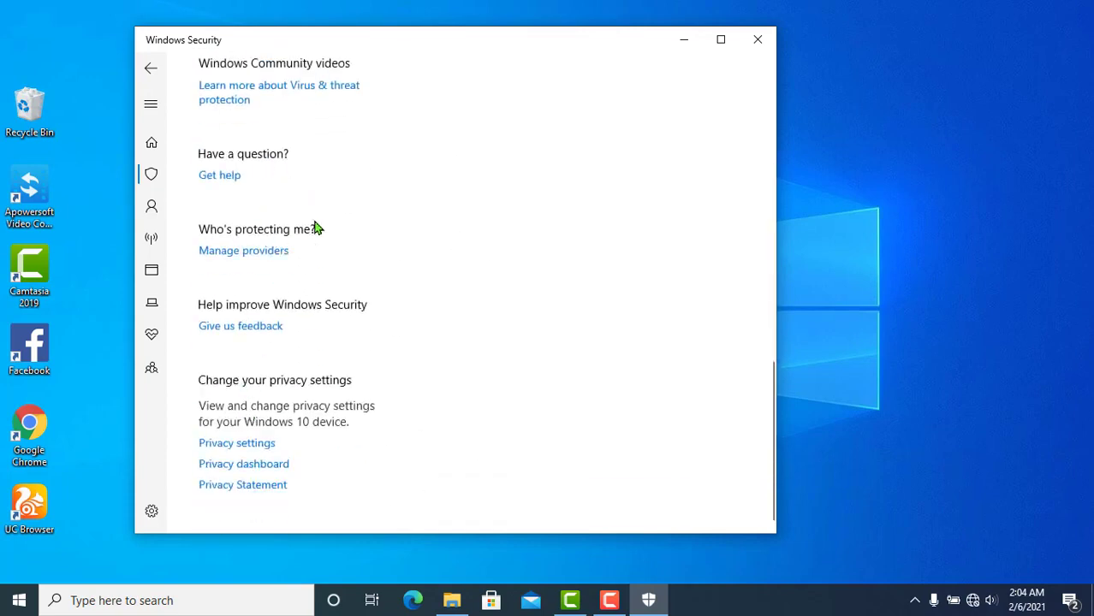
{"action": "scroll", "coordinate": [308, 263], "scroll_direction": "up", "scroll_amount": 5}
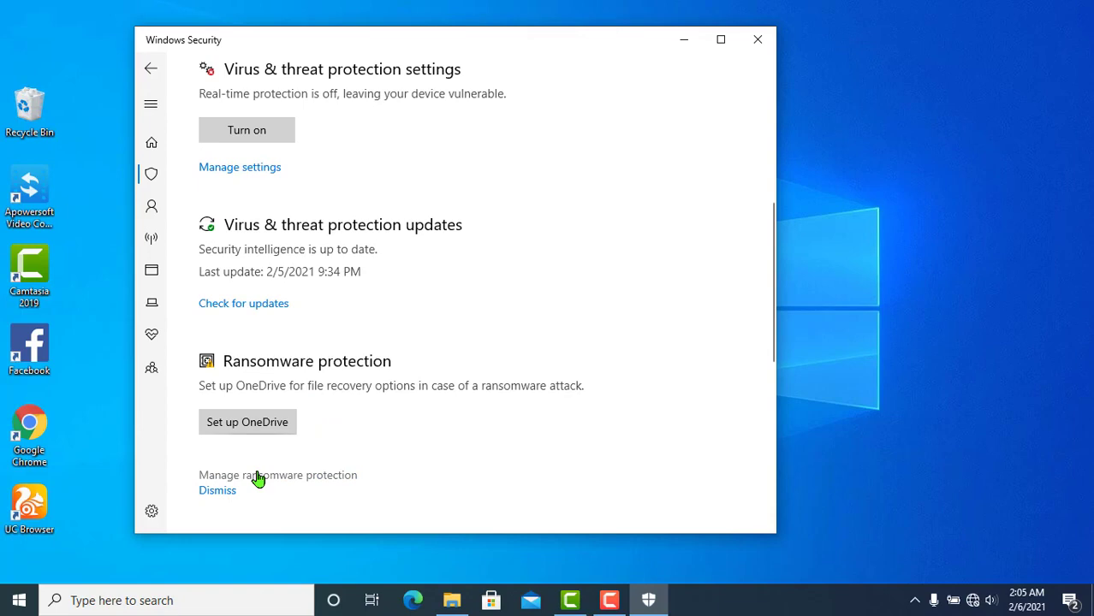
{"action": "left_click", "coordinate": [258, 169]}
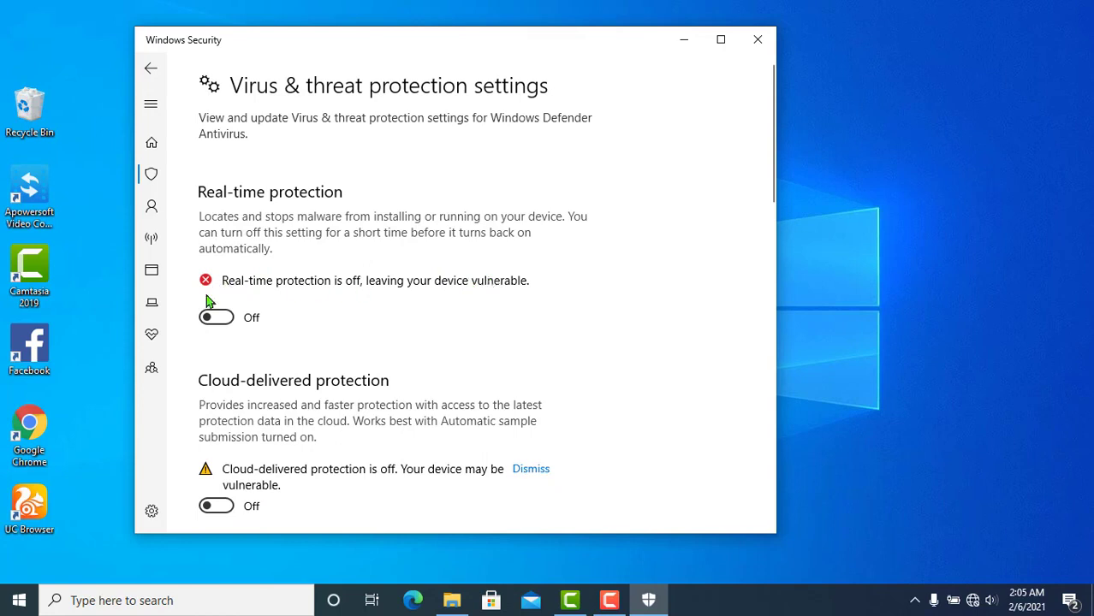
{"action": "left_click", "coordinate": [219, 318]}
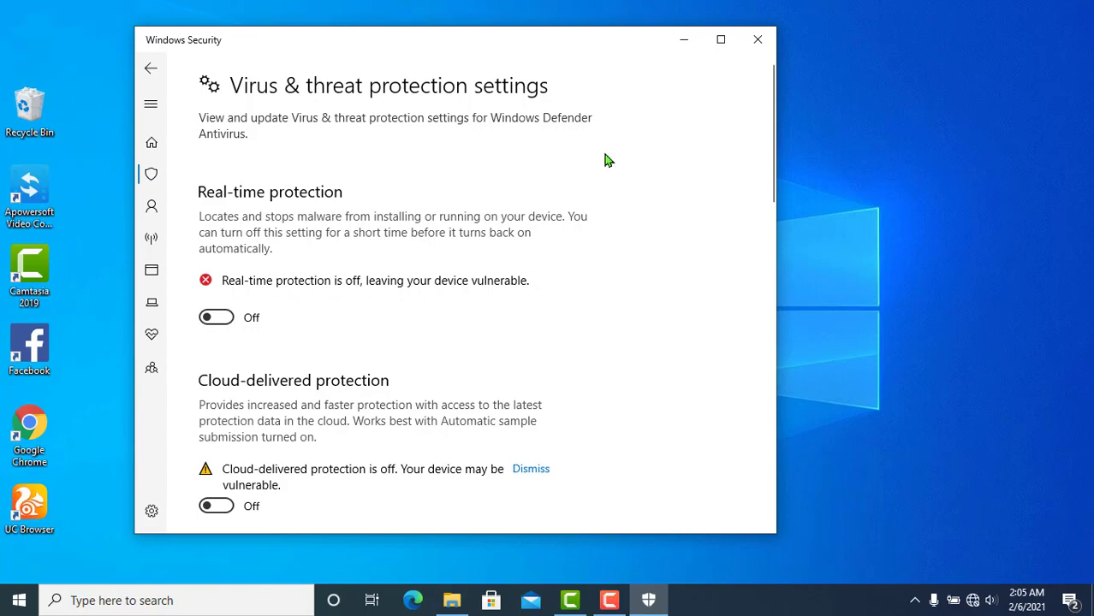
{"action": "left_click", "coordinate": [757, 38]}
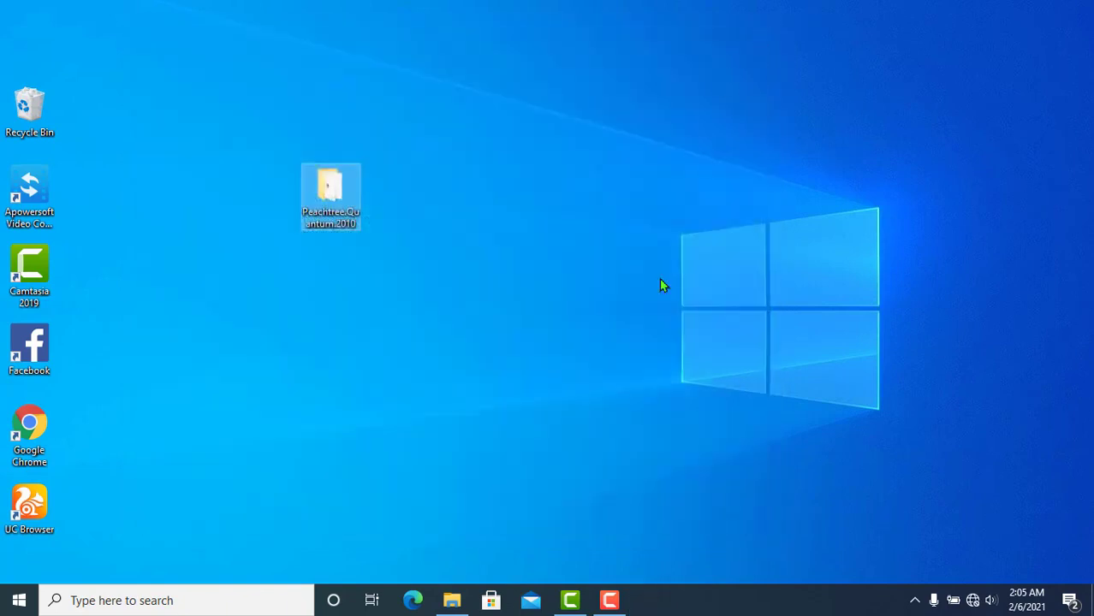
Restore the Peachtree.Quantum.2010 folder window and run SETUP.
{"action": "left_click", "coordinate": [452, 600]}
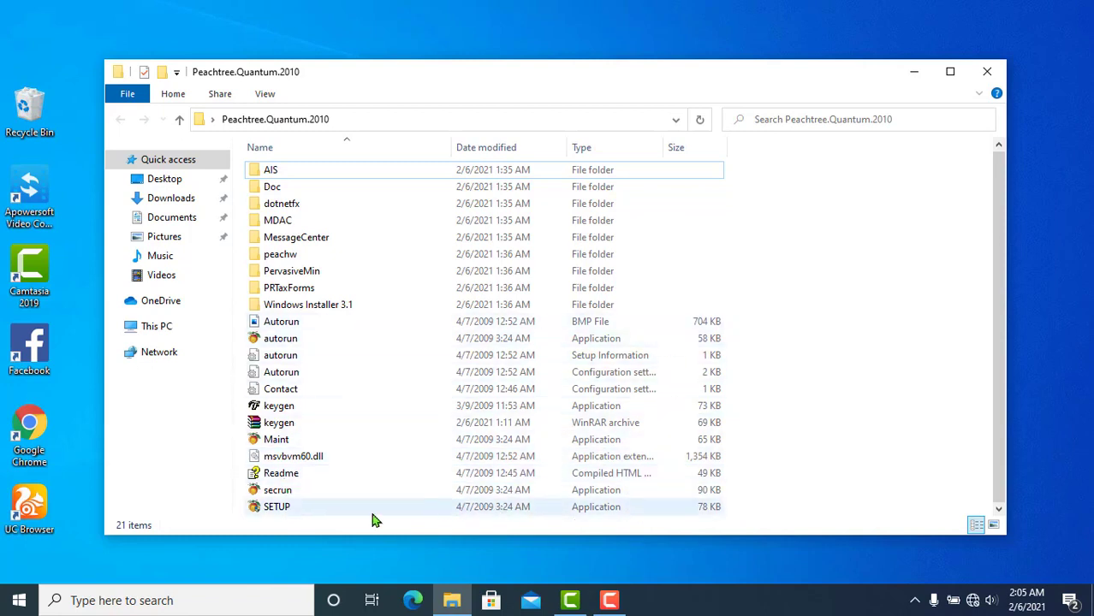
{"action": "mouse_move", "coordinate": [317, 508]}
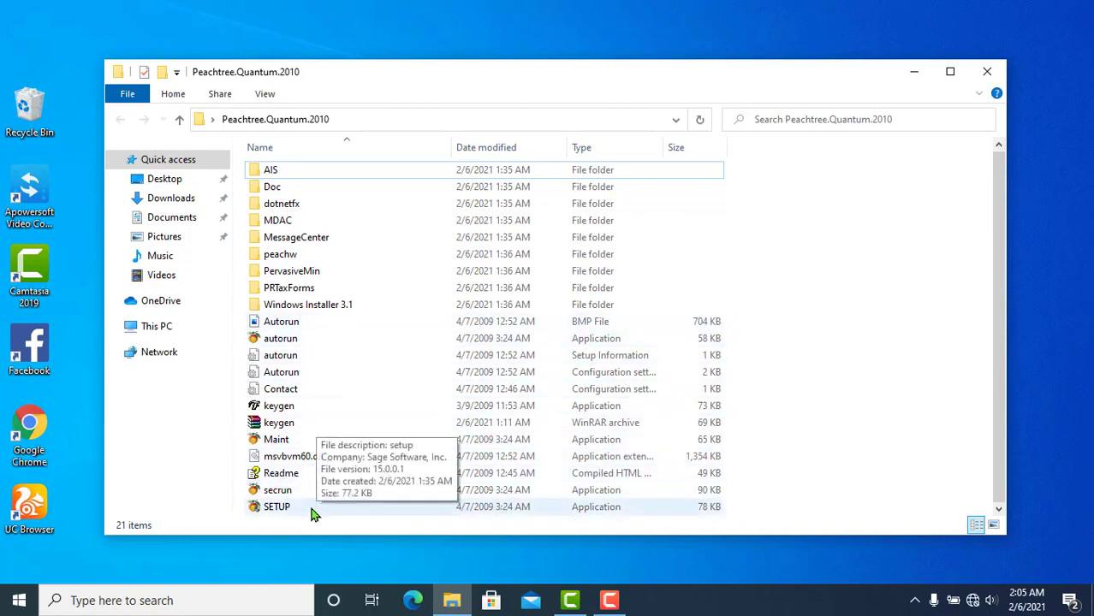
{"action": "left_click", "coordinate": [315, 508]}
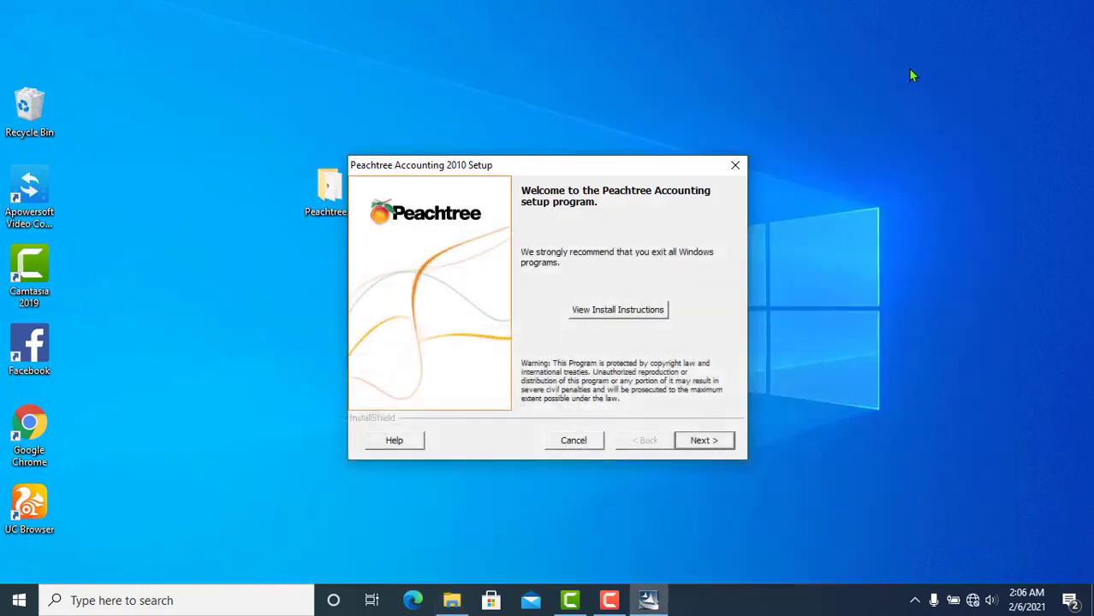
Minimize the folder and open View Install Instructions from the setup welcome screen.
{"action": "left_click", "coordinate": [912, 72]}
{"action": "left_click", "coordinate": [626, 313]}
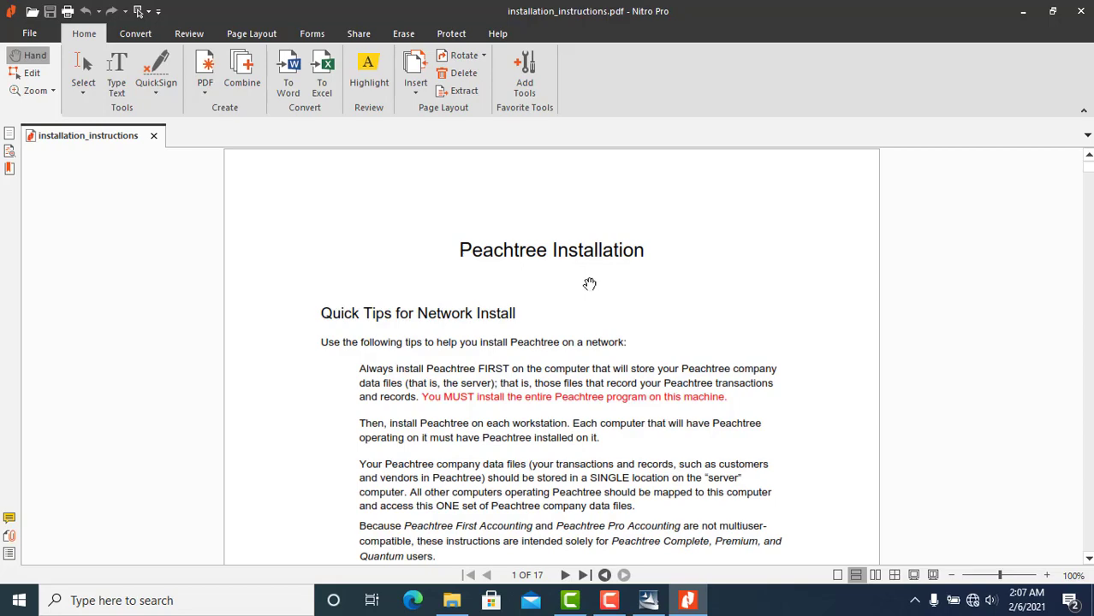
Read through the installation options in the instructions PDF, then minimize Nitro Pro.
{"action": "scroll", "coordinate": [590, 284], "scroll_direction": "down", "scroll_amount": 3}
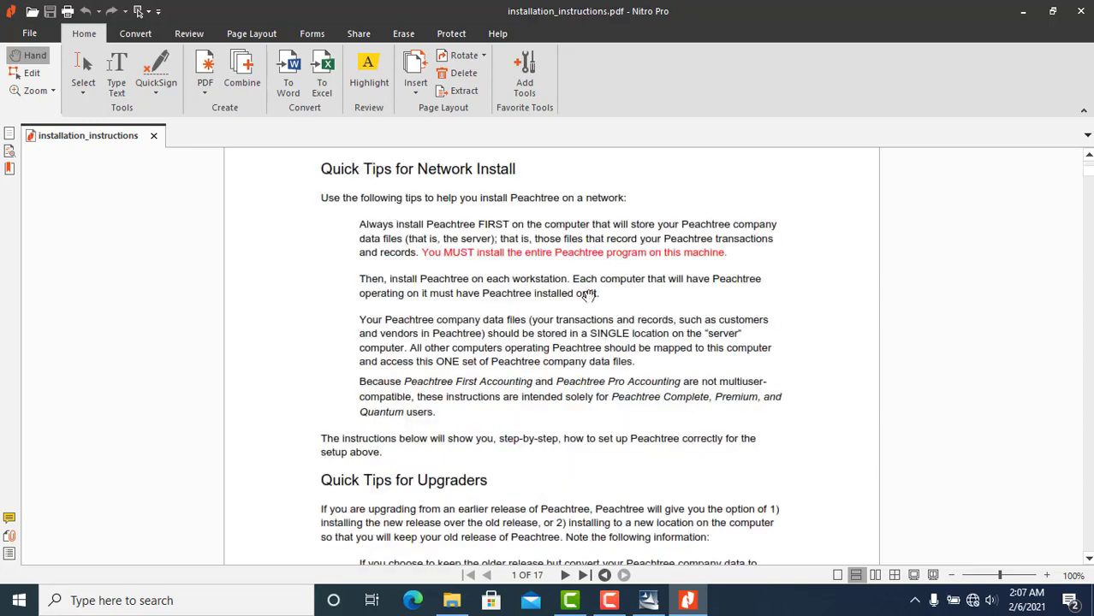
{"action": "scroll", "coordinate": [587, 294], "scroll_direction": "down", "scroll_amount": 6}
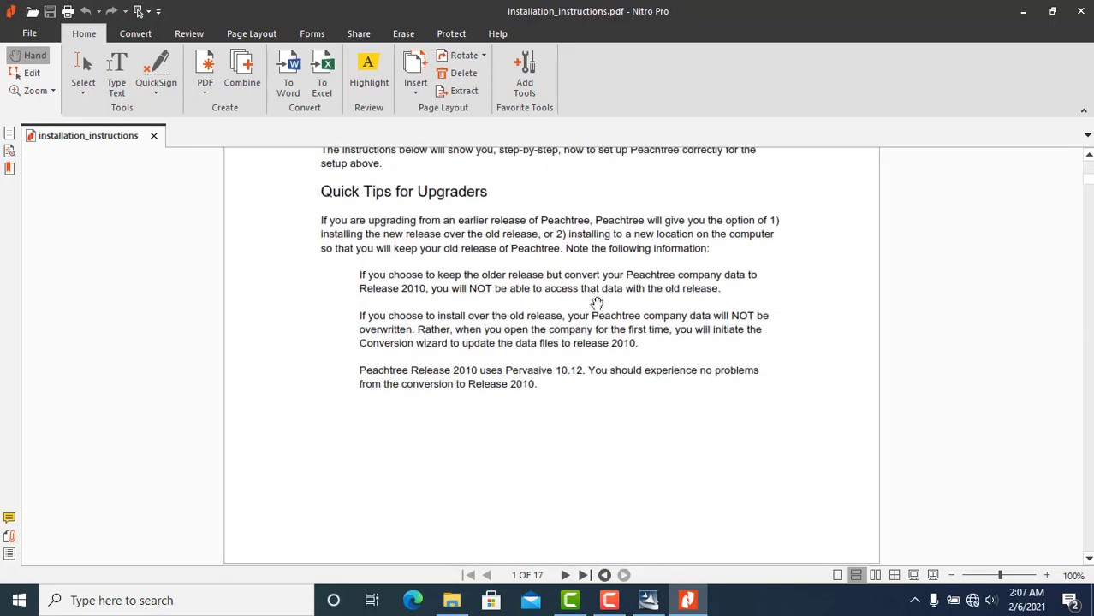
{"action": "scroll", "coordinate": [597, 304], "scroll_direction": "up", "scroll_amount": 9}
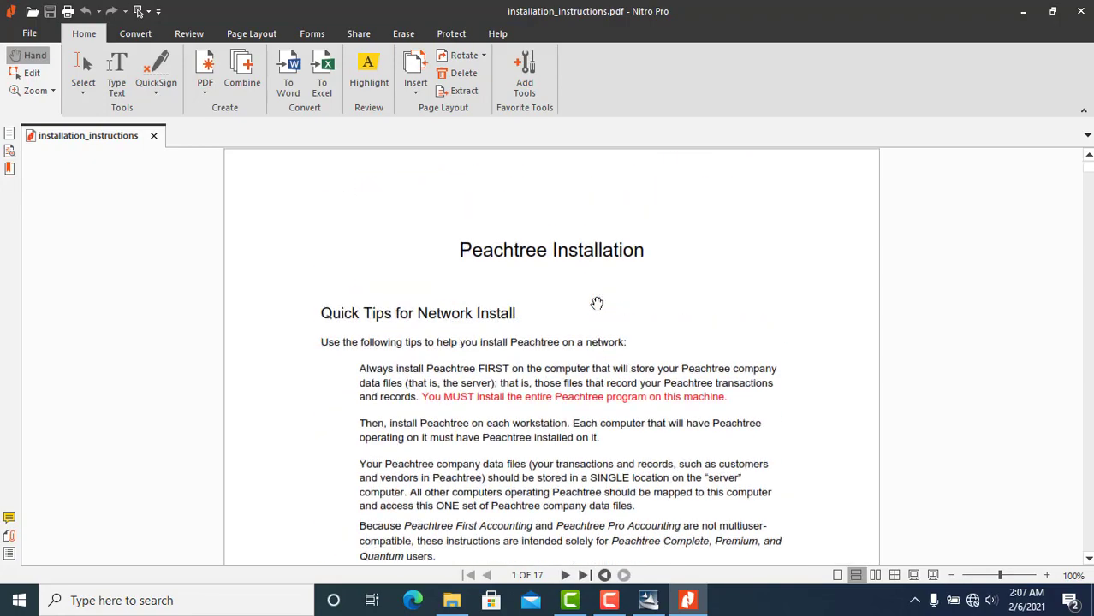
{"action": "scroll", "coordinate": [597, 304], "scroll_direction": "down", "scroll_amount": 20}
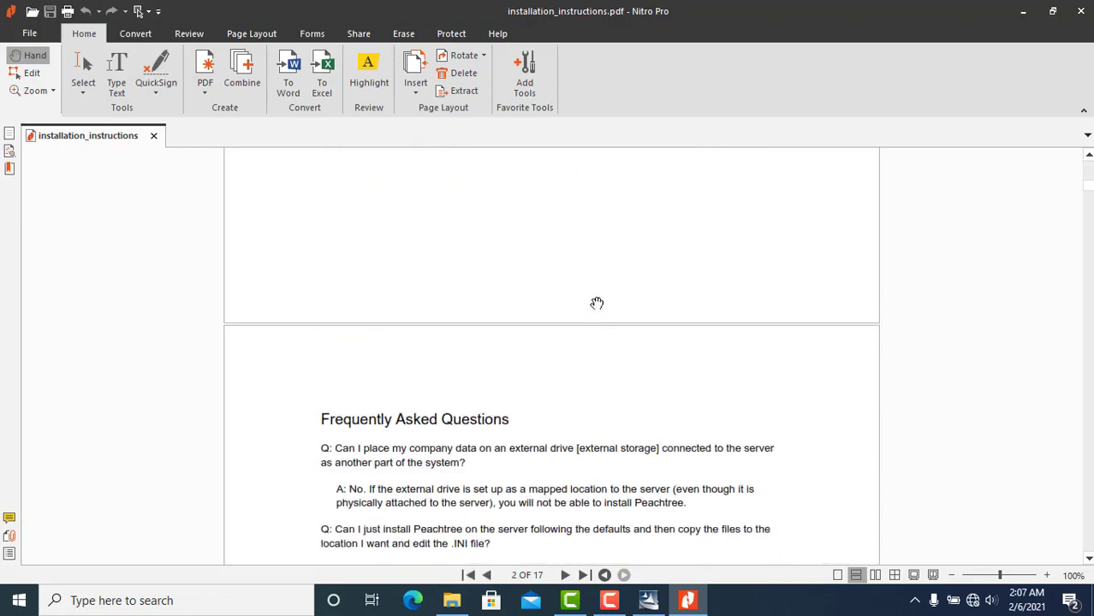
{"action": "scroll", "coordinate": [597, 304], "scroll_direction": "down", "scroll_amount": 3}
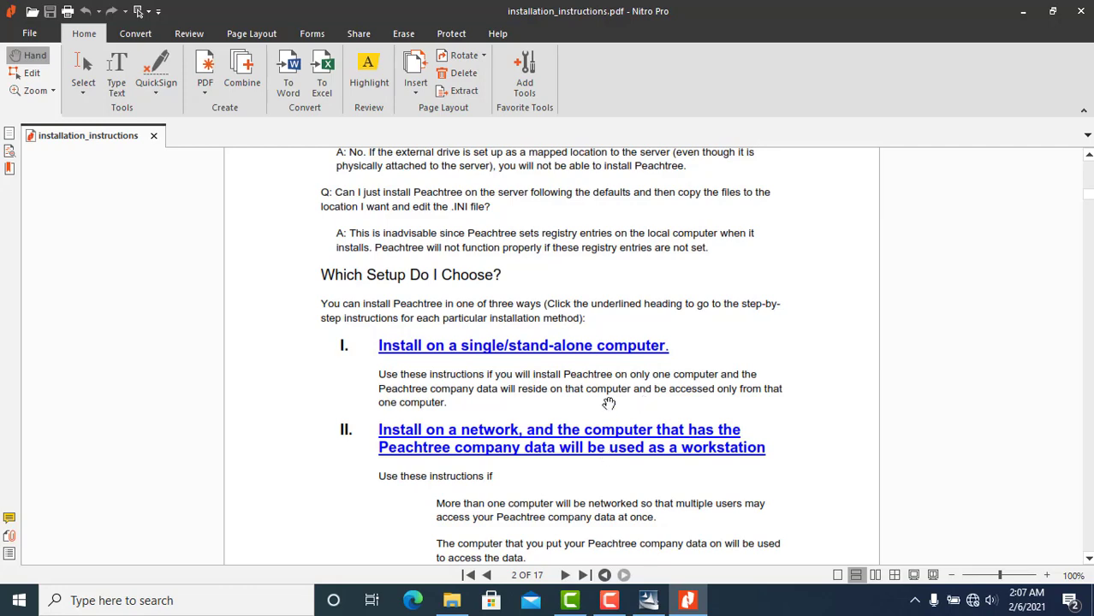
{"action": "scroll", "coordinate": [609, 402], "scroll_direction": "down", "scroll_amount": 3}
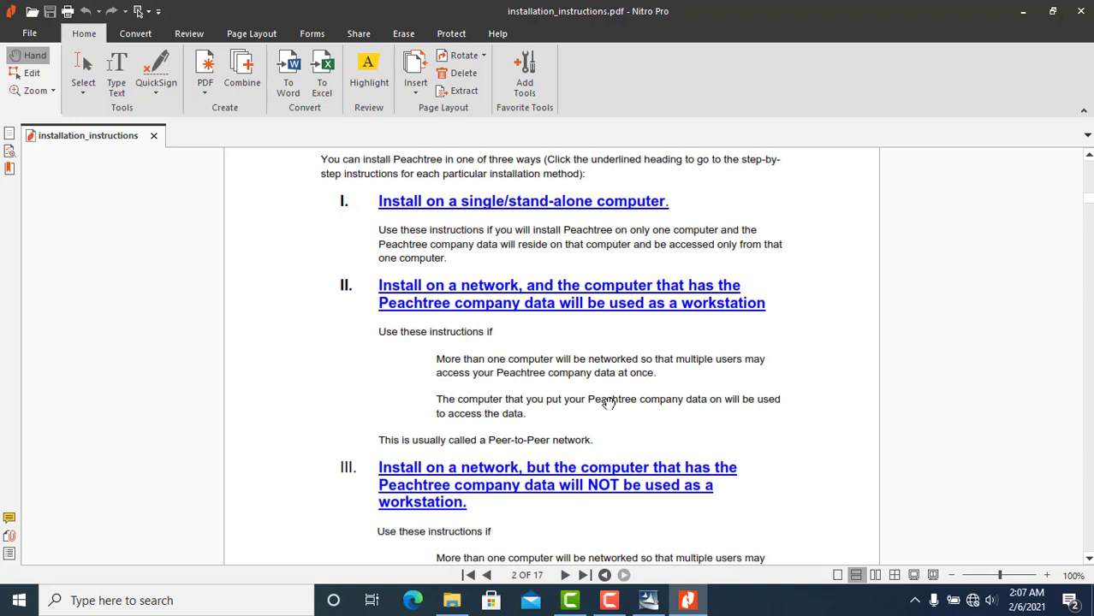
{"action": "scroll", "coordinate": [609, 402], "scroll_direction": "down", "scroll_amount": 4}
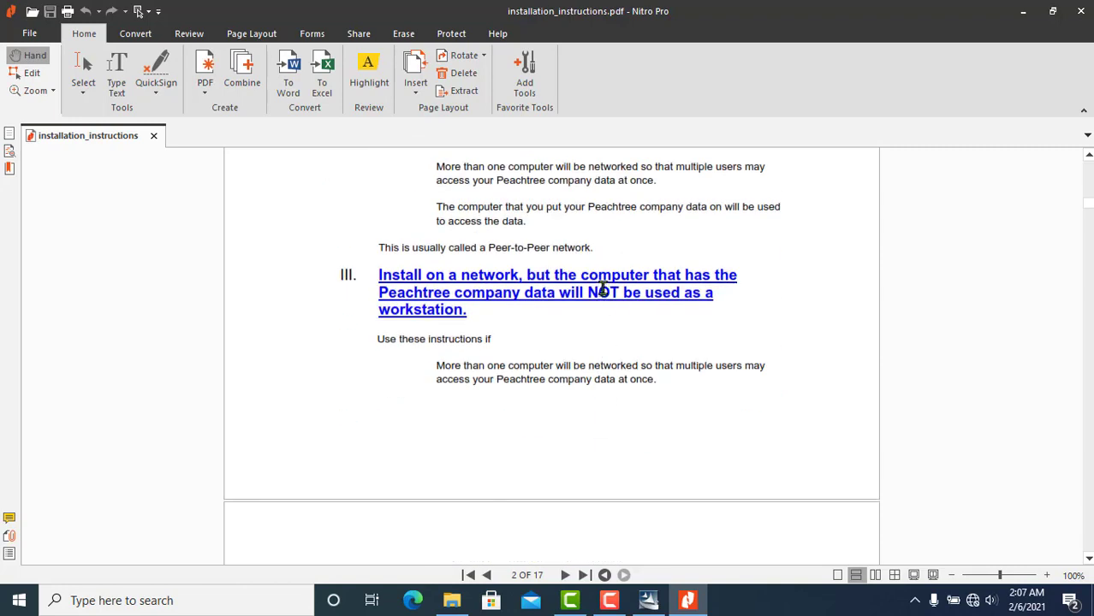
{"action": "scroll", "coordinate": [603, 283], "scroll_direction": "up", "scroll_amount": 5}
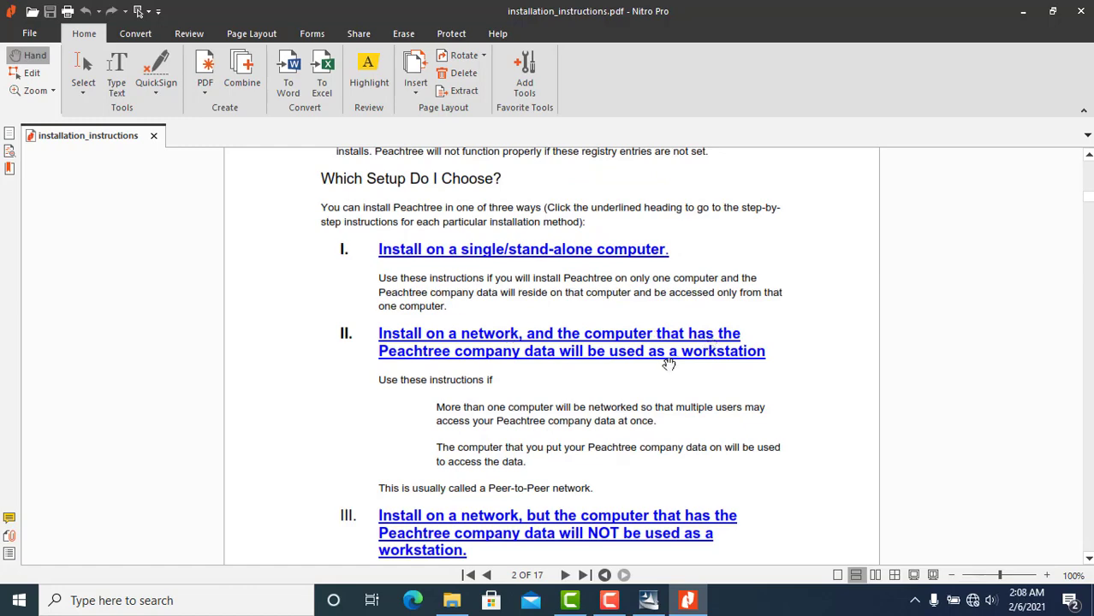
{"action": "scroll", "coordinate": [669, 364], "scroll_direction": "down", "scroll_amount": 3}
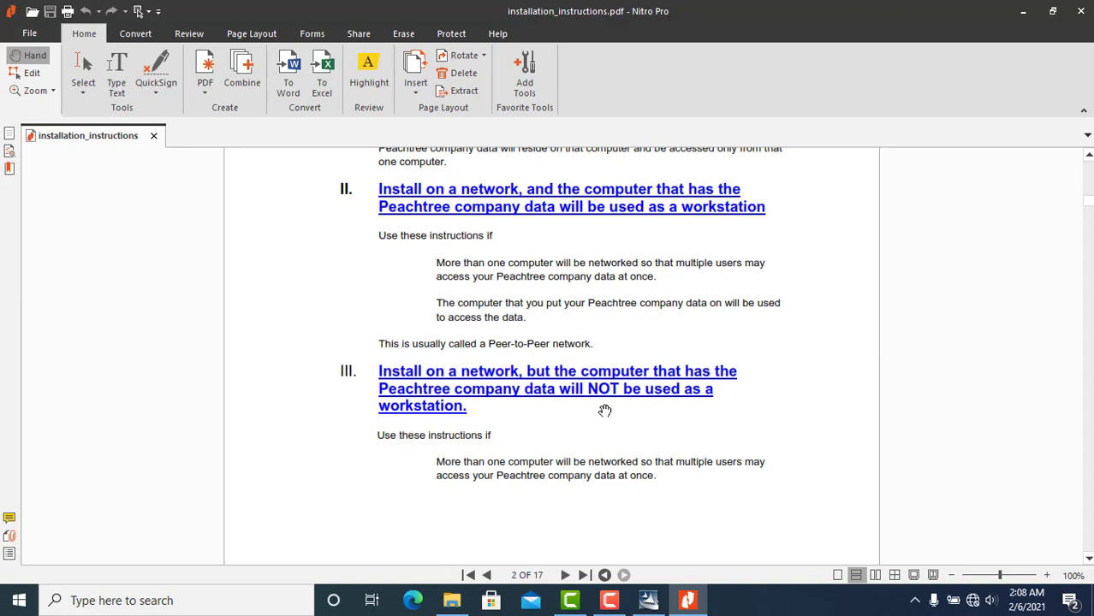
{"action": "scroll", "coordinate": [604, 411], "scroll_direction": "down", "scroll_amount": 5}
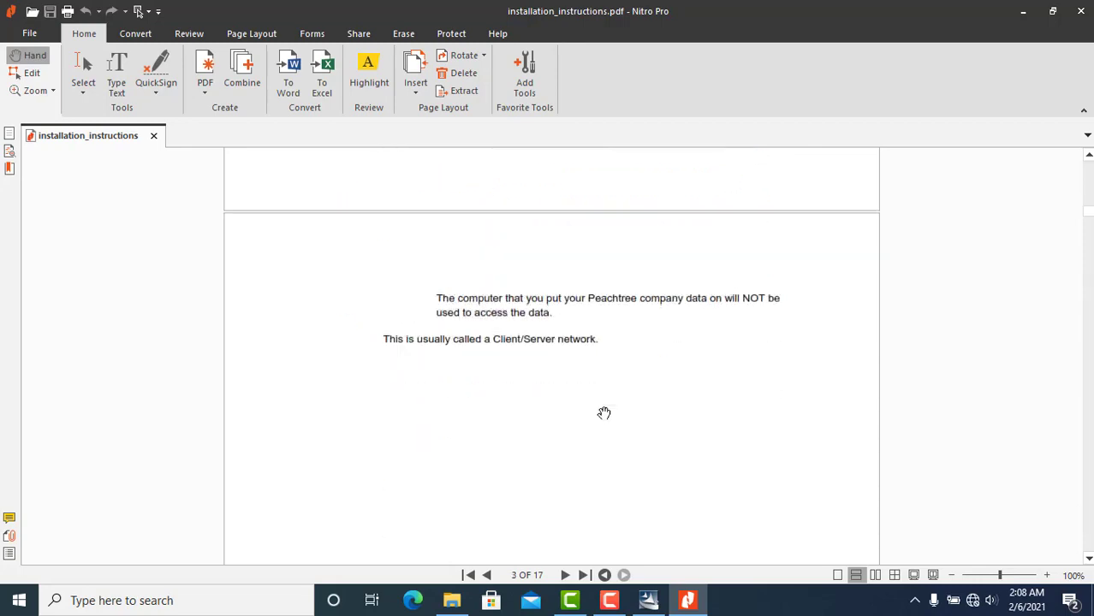
{"action": "scroll", "coordinate": [605, 414], "scroll_direction": "up", "scroll_amount": 5}
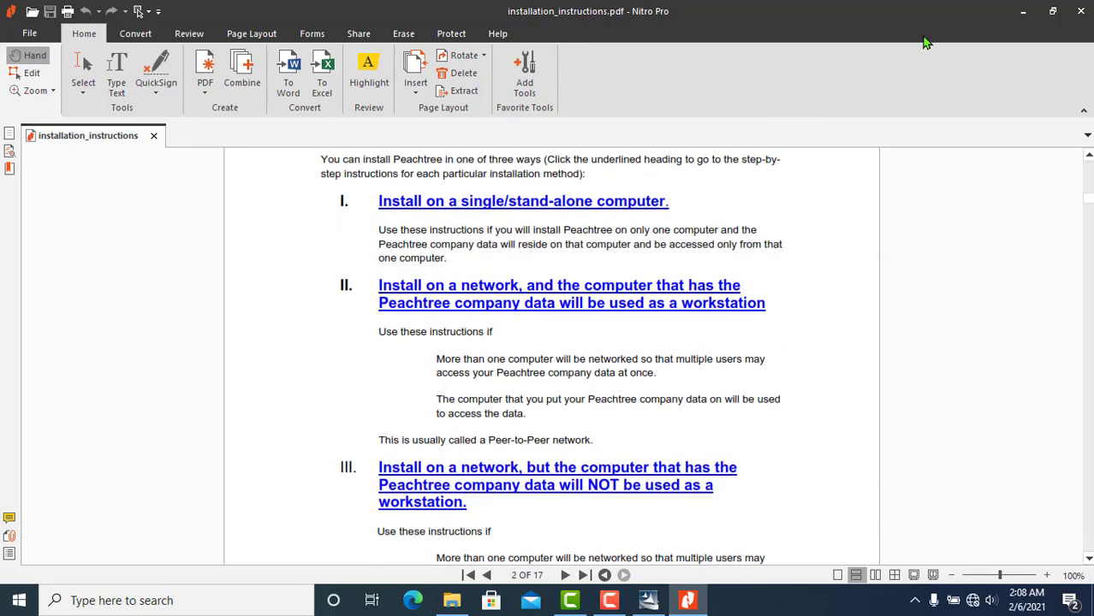
{"action": "left_click", "coordinate": [1024, 11]}
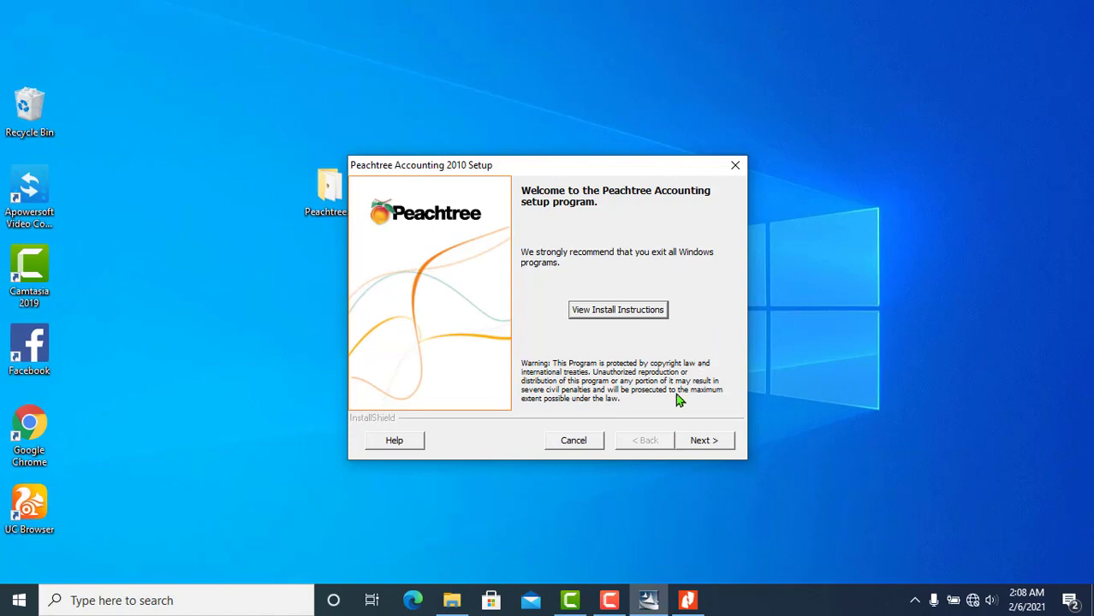
Pass the welcome page and accept the license agreement with Agree.
{"action": "left_click", "coordinate": [707, 441]}
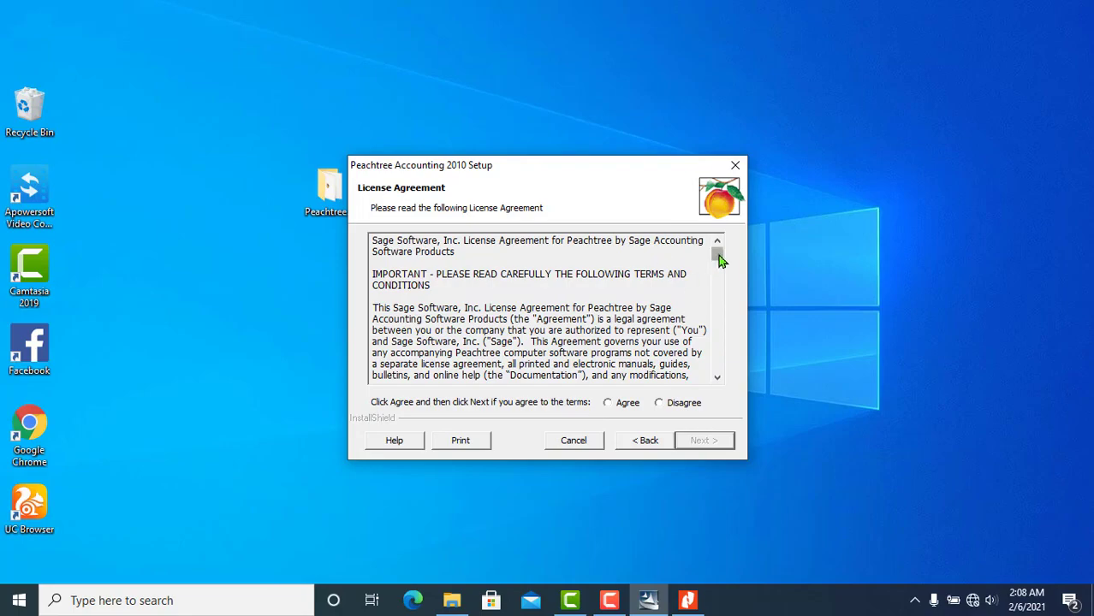
{"action": "mouse_move", "coordinate": [719, 253]}
{"action": "left_mouse_down"}
{"action": "mouse_move", "coordinate": [725, 385]}
{"action": "mouse_move", "coordinate": [710, 250]}
{"action": "left_mouse_up"}
{"action": "left_click", "coordinate": [611, 407]}
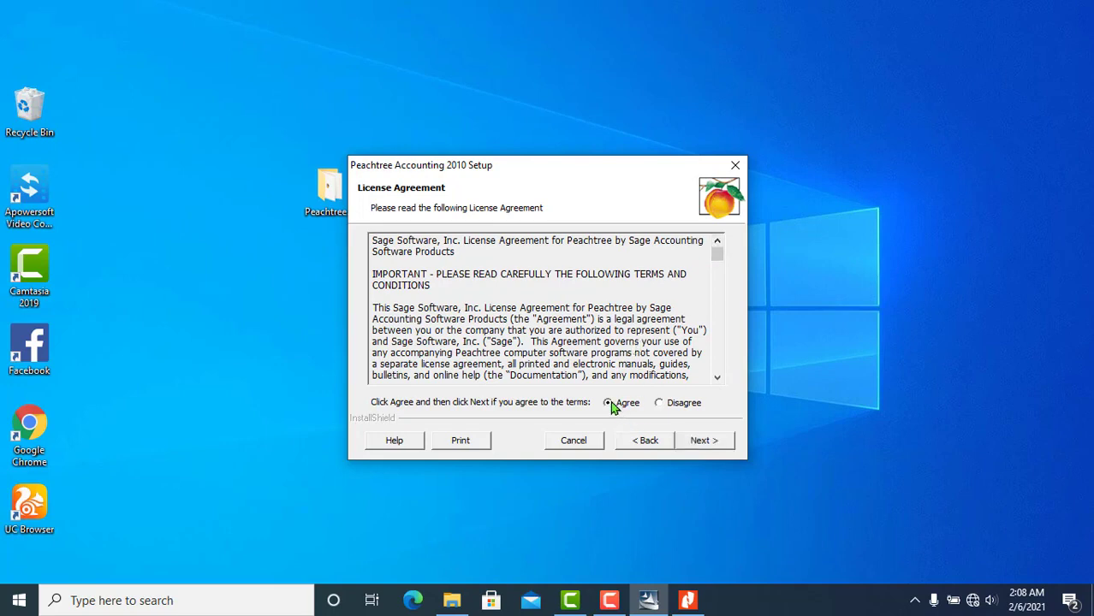
{"action": "left_click", "coordinate": [704, 441]}
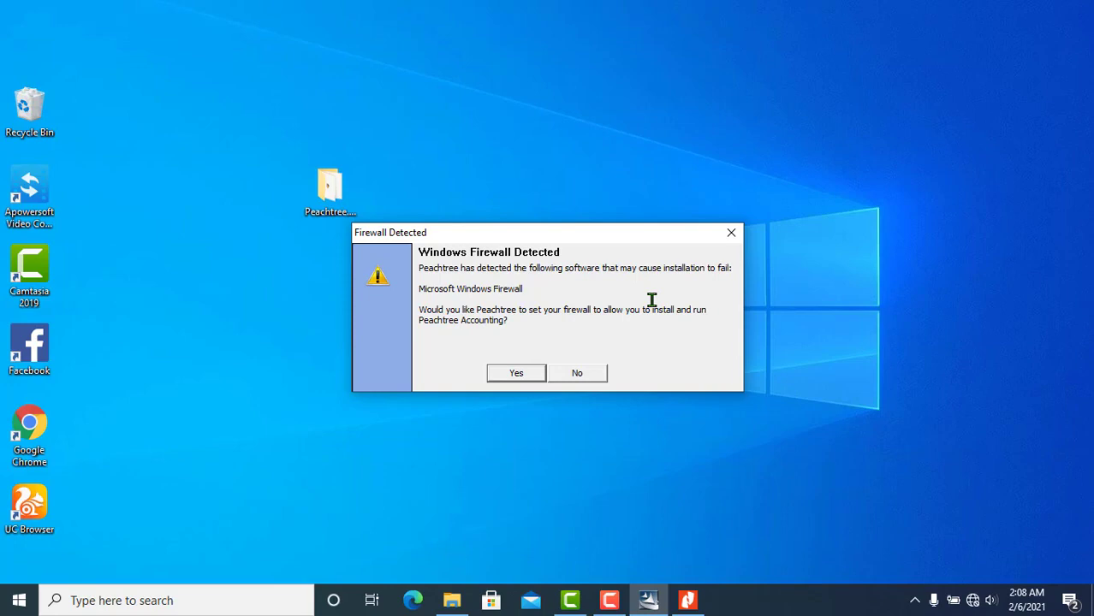
Answer Yes to the Firewall Detected prompt and OK to the antivirus warning.
{"action": "left_click", "coordinate": [517, 374]}
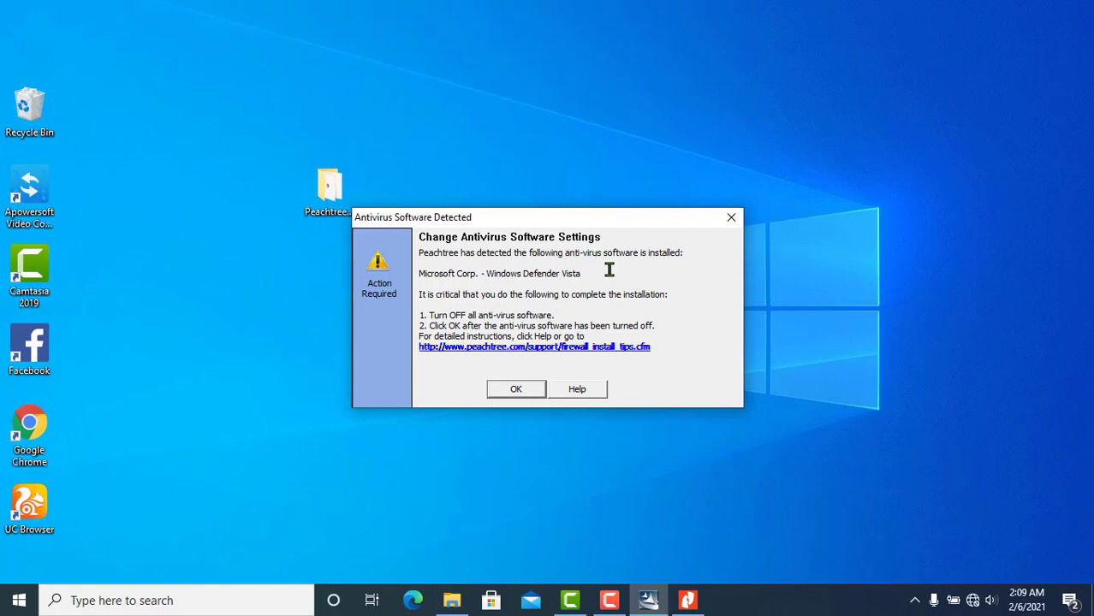
{"action": "left_click", "coordinate": [517, 391]}
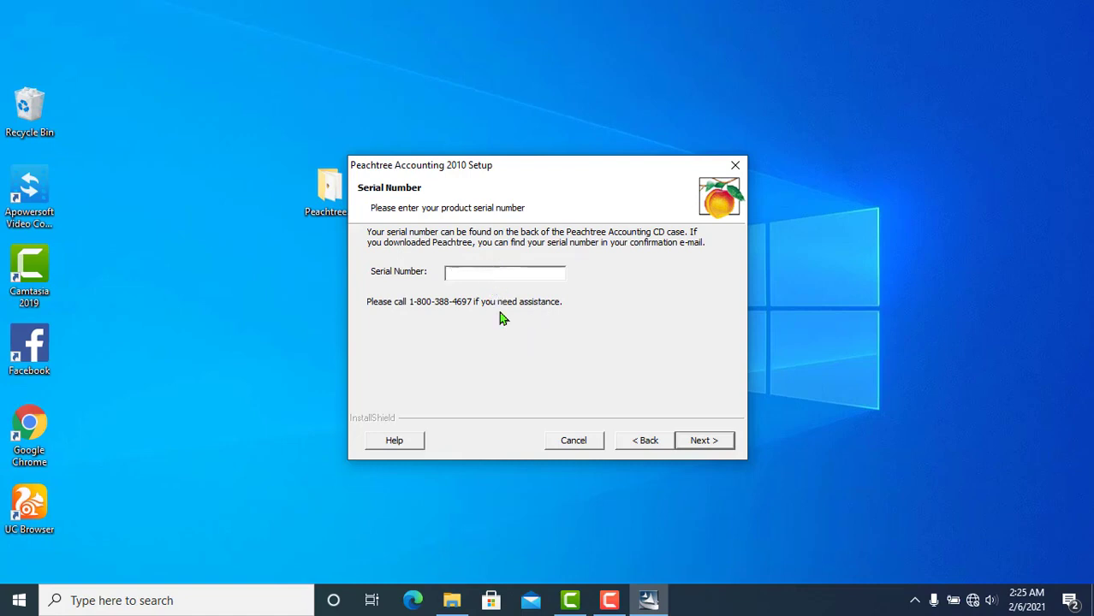
Run keygen from the Peachtree folder, generate serial and registration numbers, and copy the serial.
{"action": "double_click", "coordinate": [326, 188]}
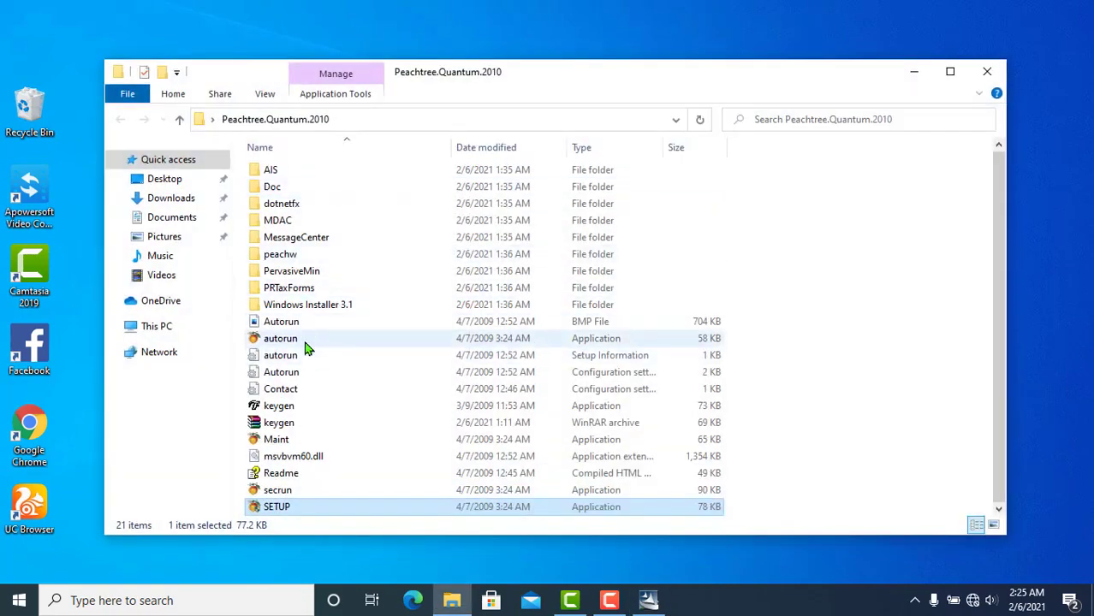
{"action": "double_click", "coordinate": [283, 407]}
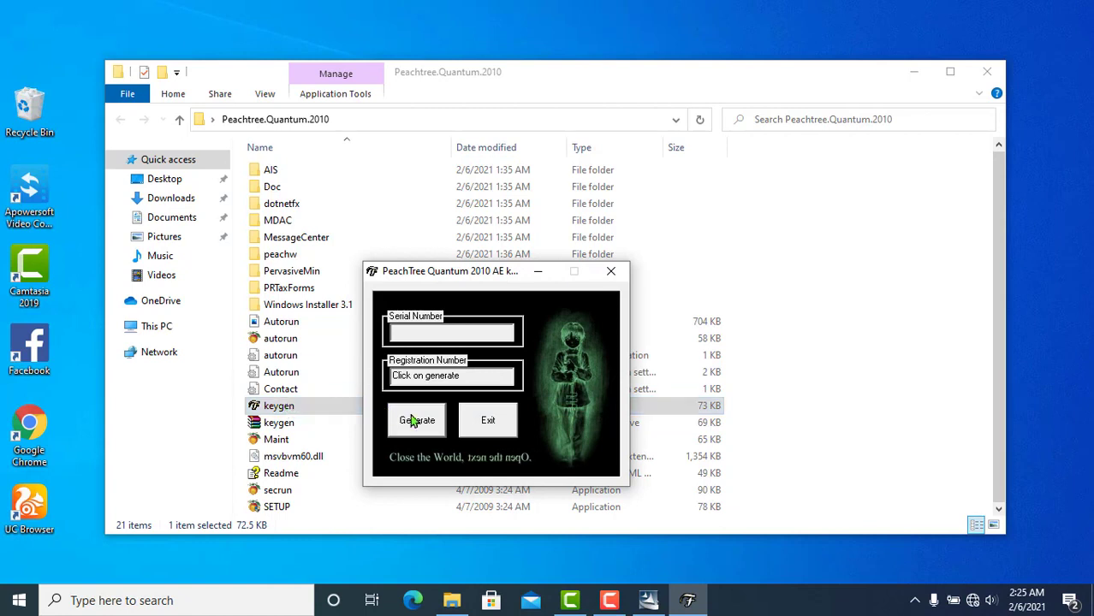
{"action": "left_click", "coordinate": [413, 420]}
{"action": "left_click_drag", "start_coordinate": [442, 331], "coordinate": [374, 336]}
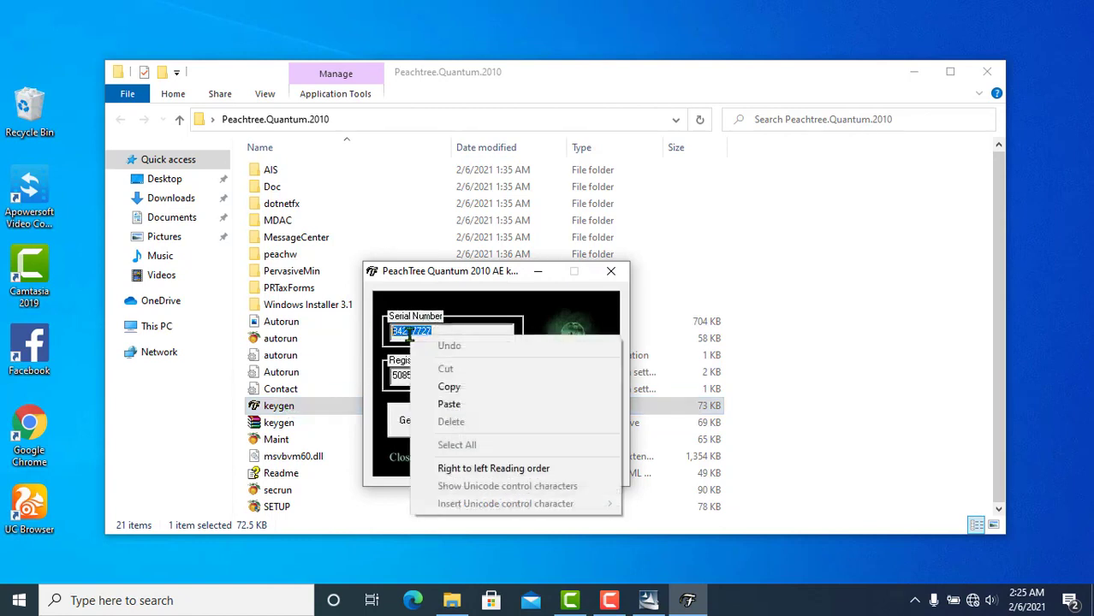
{"action": "right_click", "coordinate": [410, 335]}
{"action": "left_click", "coordinate": [449, 387]}
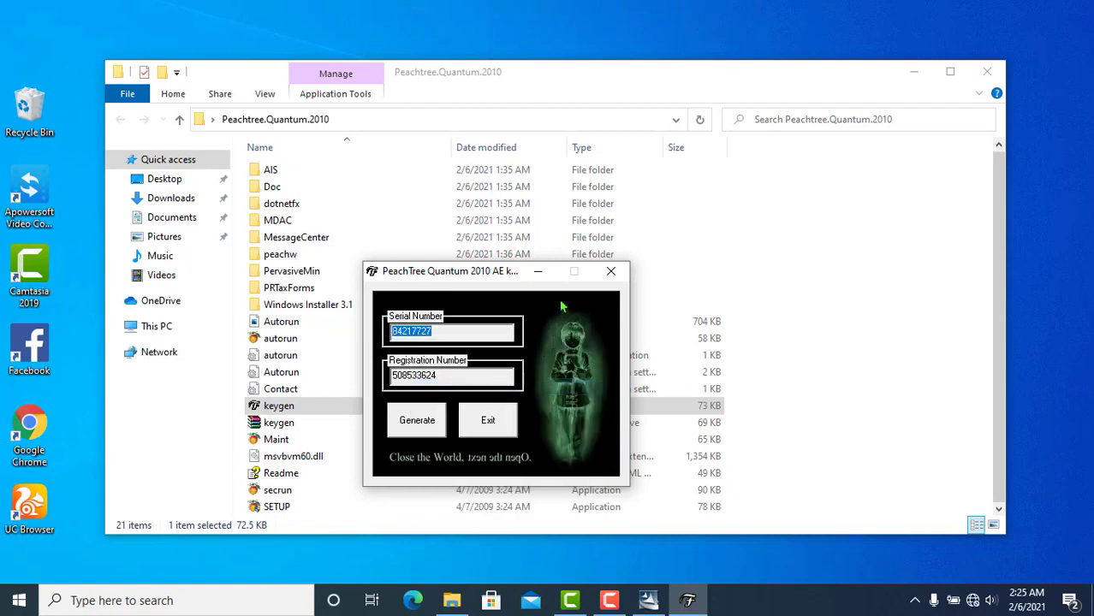
{"action": "left_click", "coordinate": [542, 272]}
Paste the generated serial into the Serial Number field and submit it.
{"action": "left_click", "coordinate": [914, 73]}
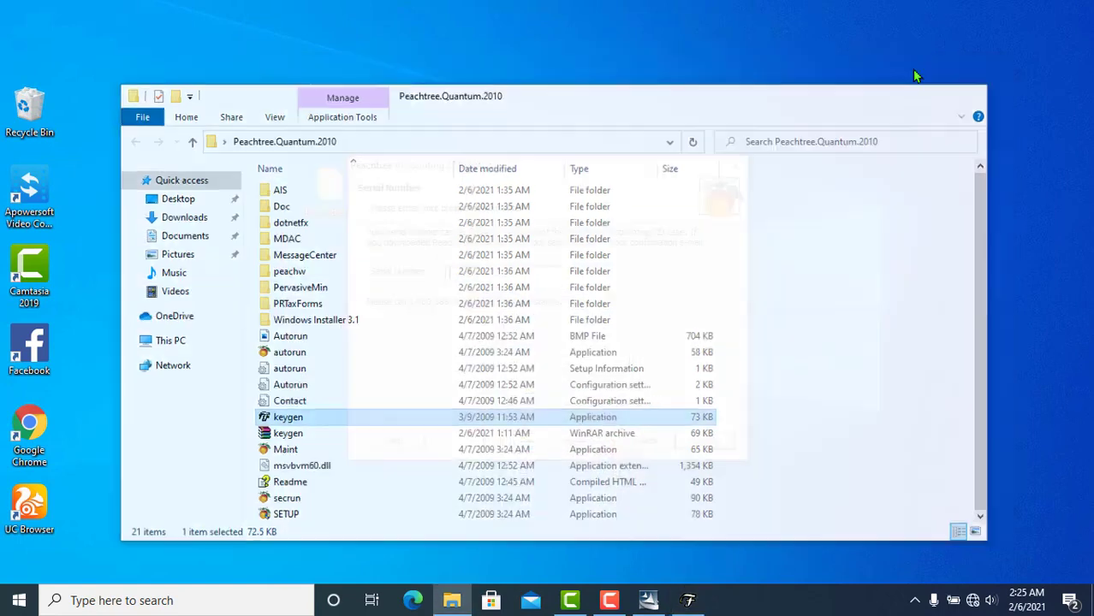
{"action": "right_click", "coordinate": [460, 274]}
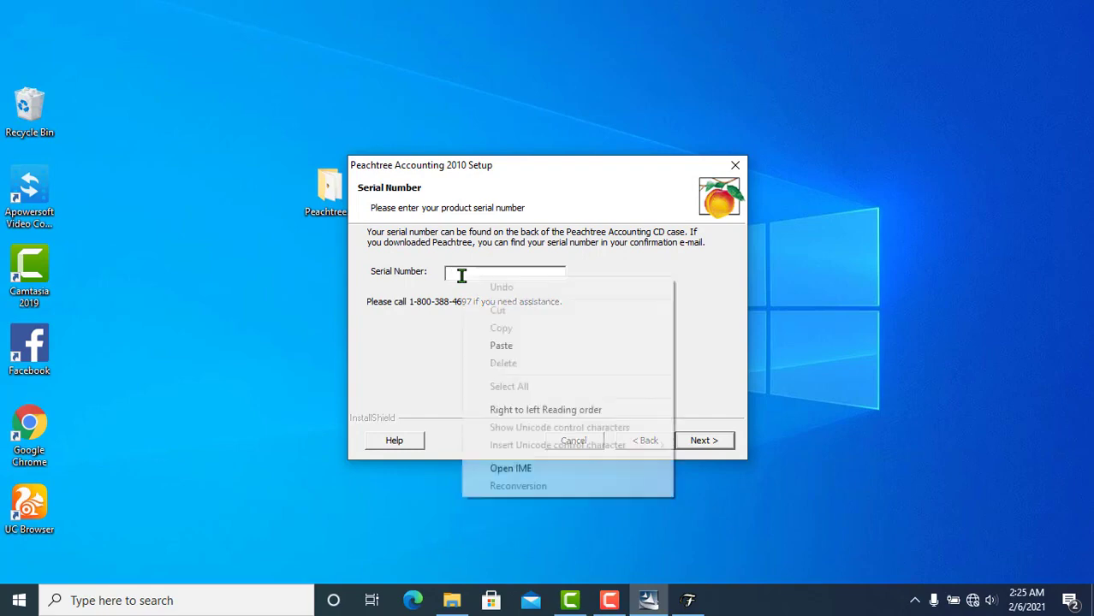
{"action": "left_click", "coordinate": [501, 346]}
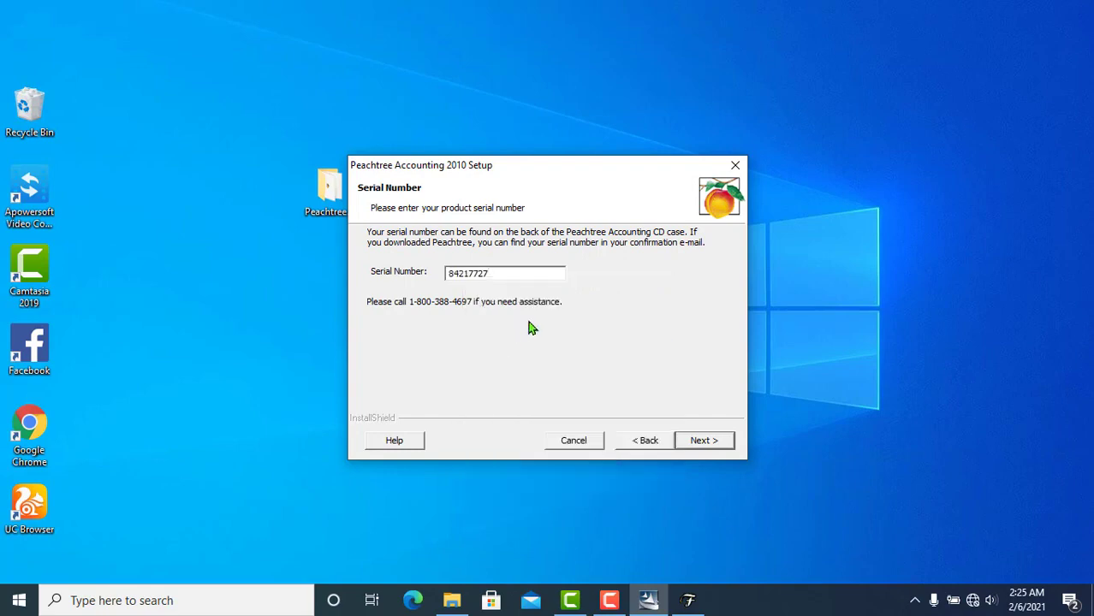
{"action": "left_click", "coordinate": [716, 441]}
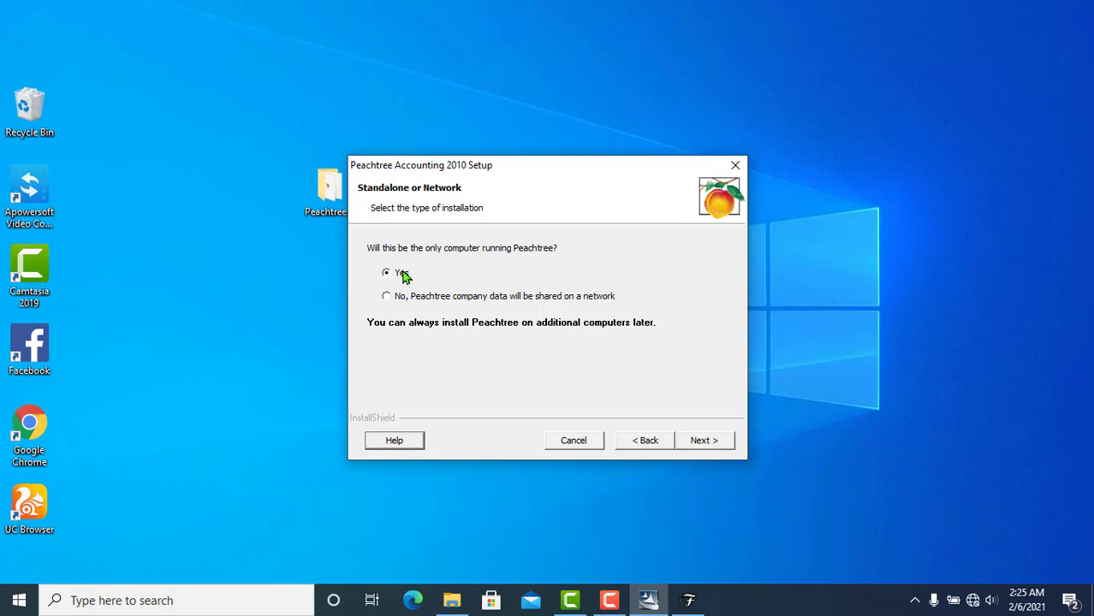
Choose a standalone single-computer installation instead of networked, and continue.
{"action": "left_click", "coordinate": [417, 297]}
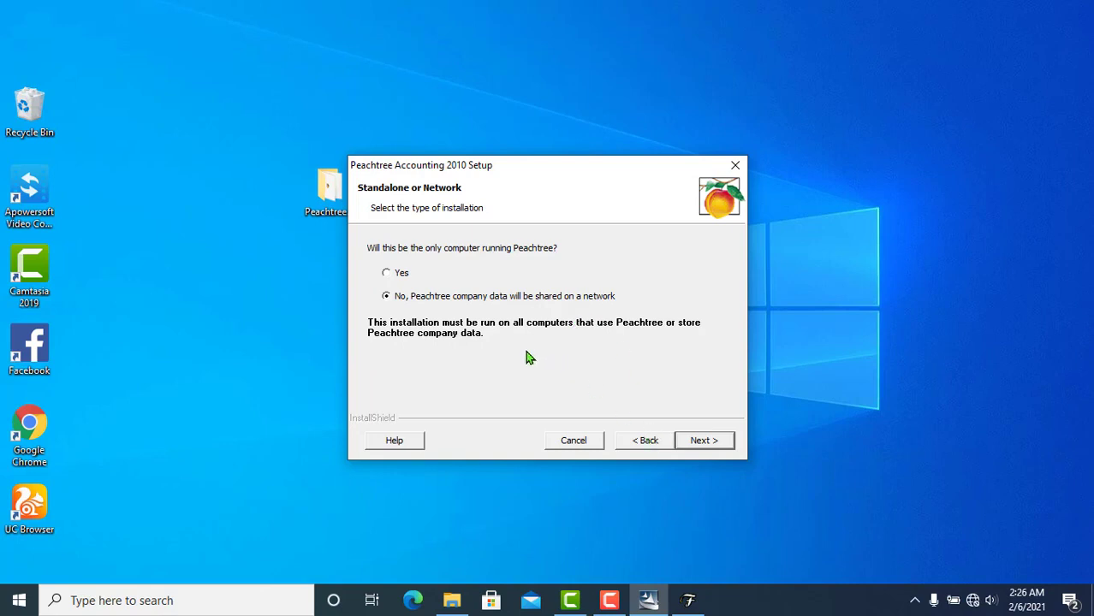
{"action": "left_click", "coordinate": [401, 276]}
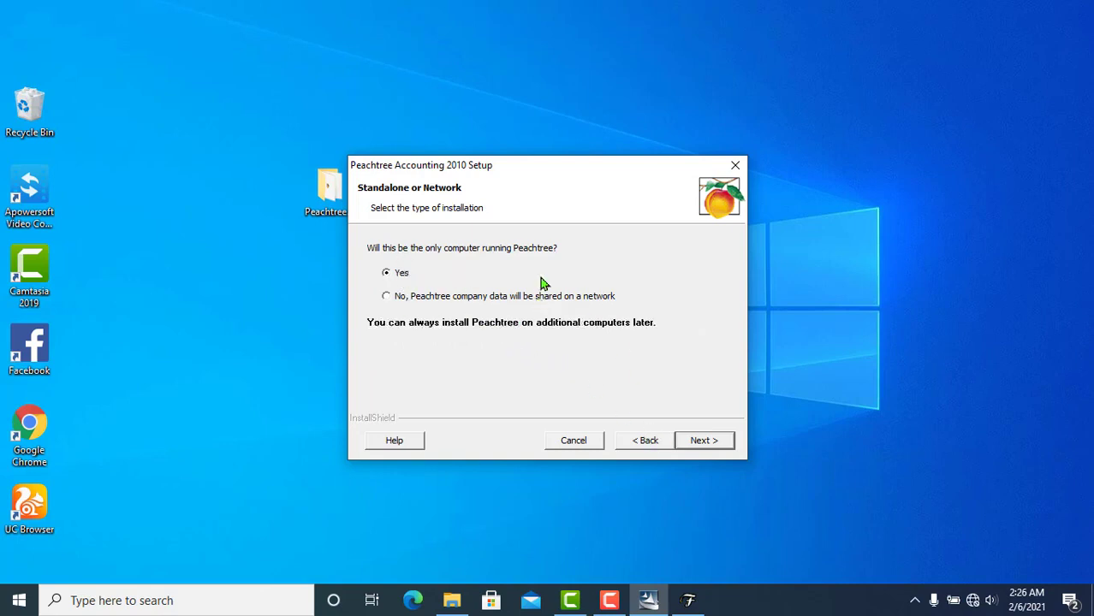
{"action": "left_click", "coordinate": [704, 442]}
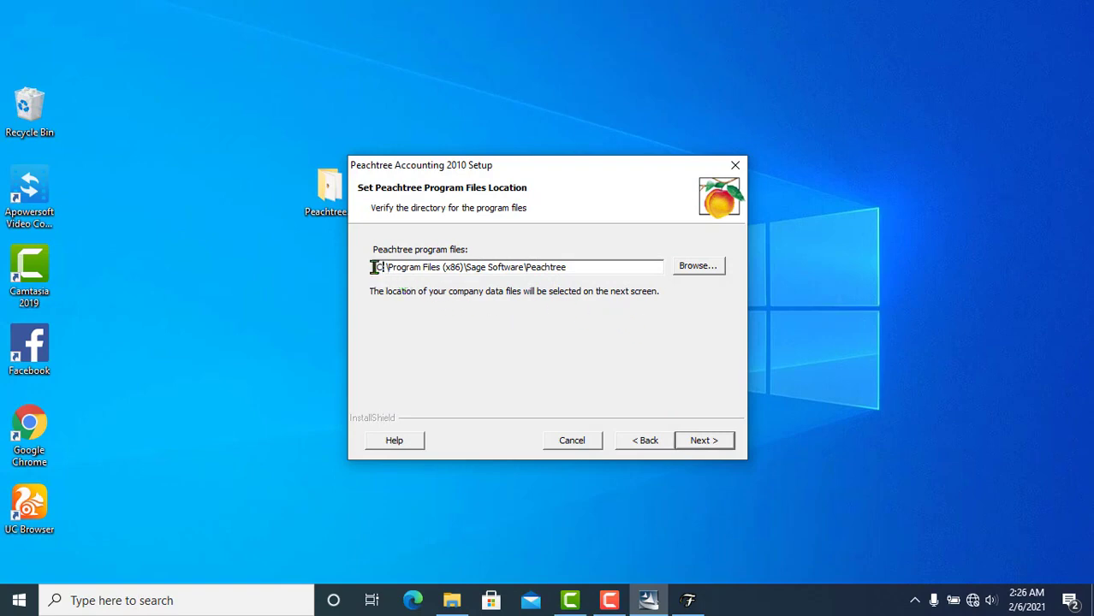
Review the program files folder in Browse, cancel to keep the default path, and continue.
{"action": "left_click_drag", "start_coordinate": [374, 268], "coordinate": [605, 270]}
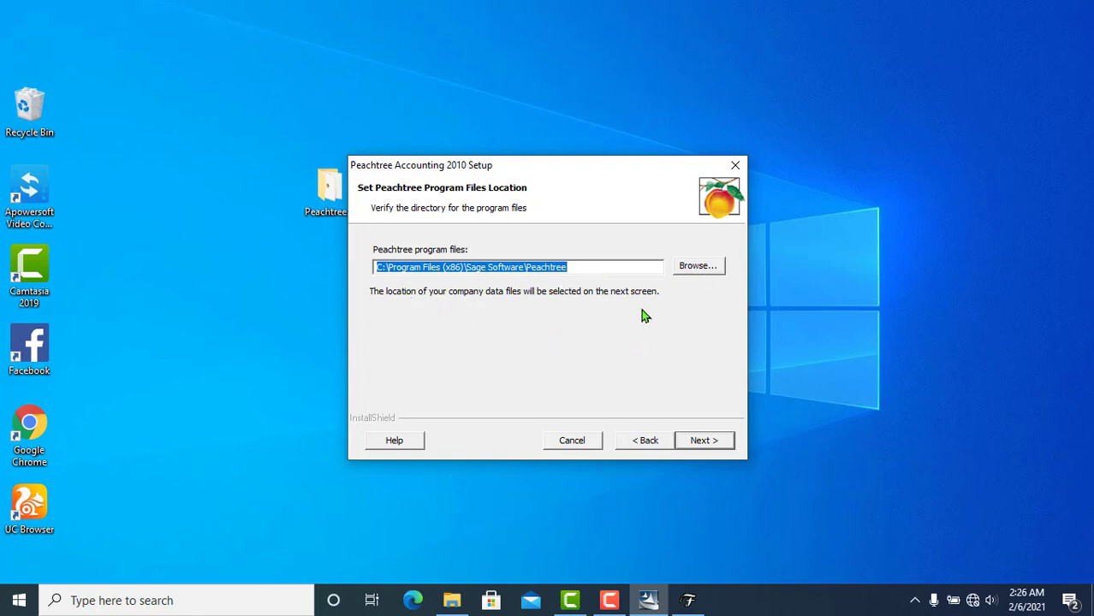
{"action": "left_click", "coordinate": [686, 267]}
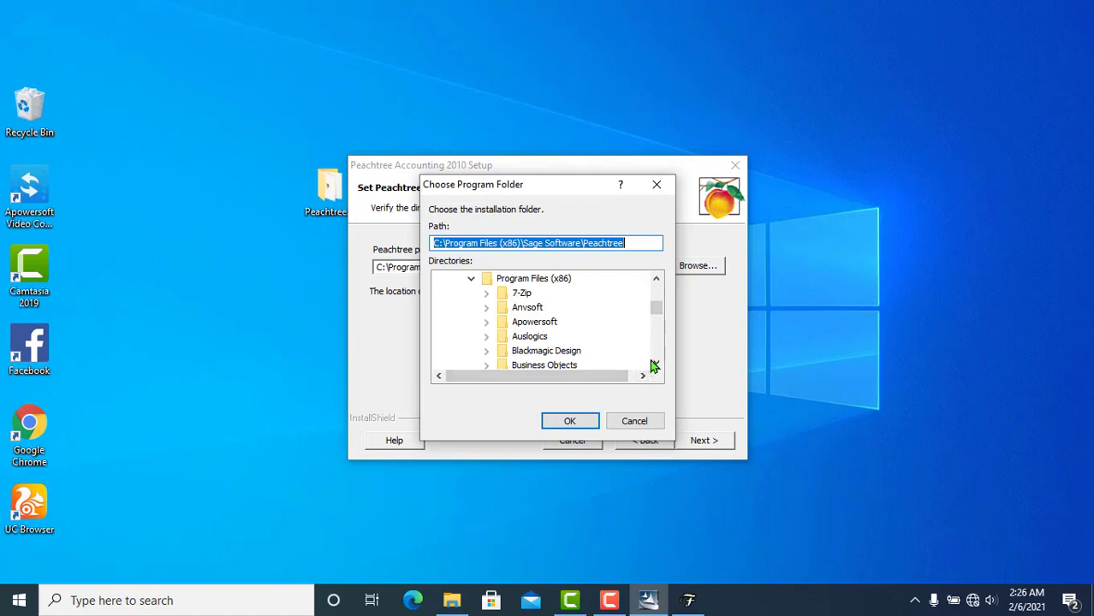
{"action": "left_click_drag", "start_coordinate": [656, 366], "coordinate": [657, 366]}
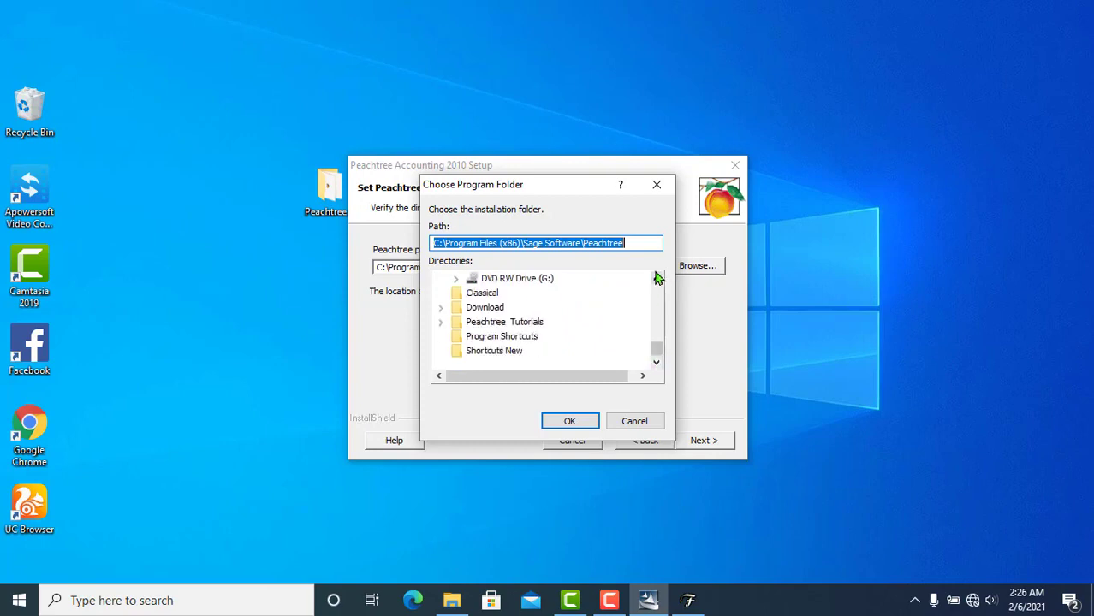
{"action": "left_click", "coordinate": [657, 279]}
{"action": "left_click", "coordinate": [657, 279]}
{"action": "left_click", "coordinate": [657, 279]}
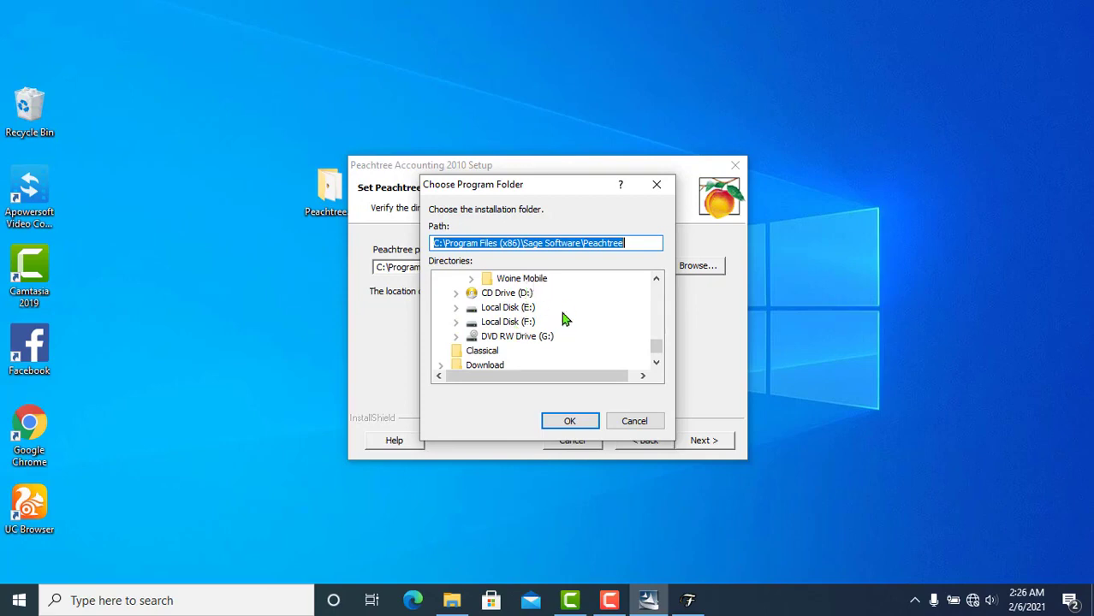
{"action": "left_click", "coordinate": [636, 422]}
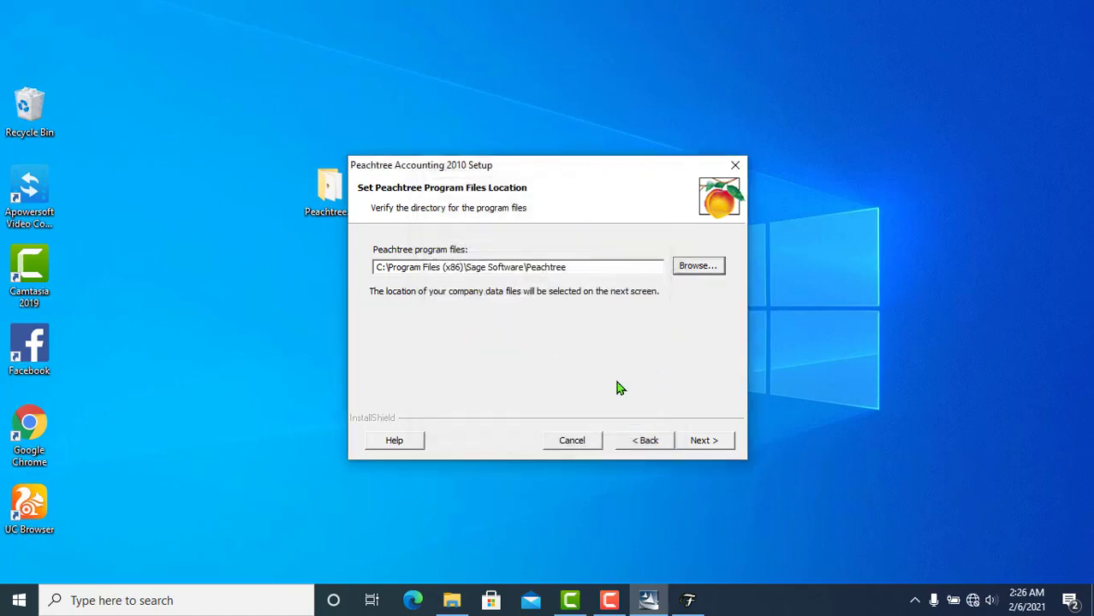
{"action": "left_click", "coordinate": [704, 442]}
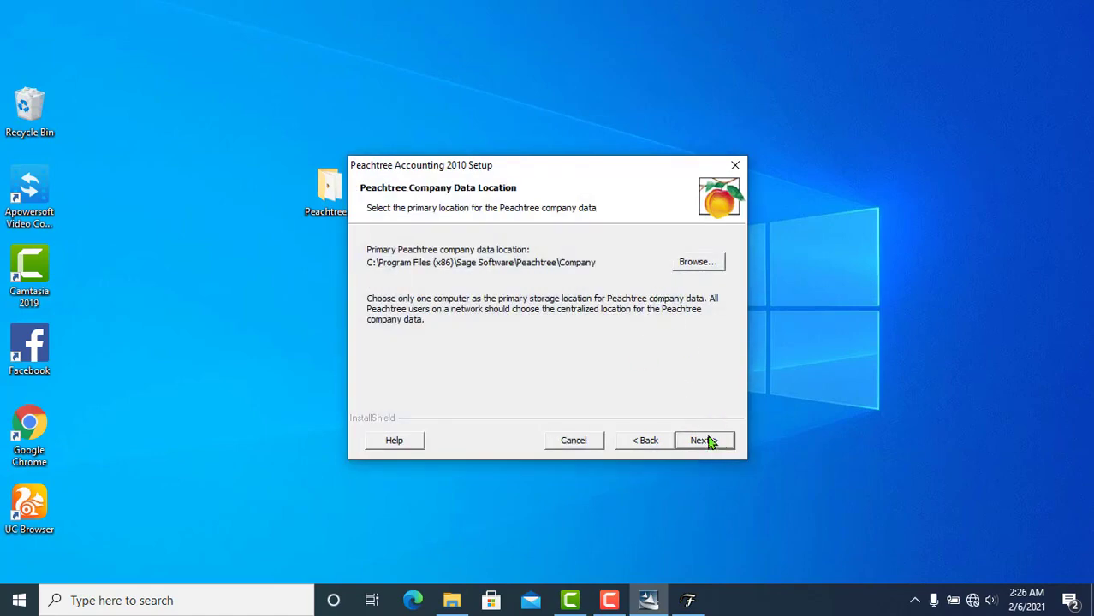
Accept the default company data location and keep Sample Company Data to reach the Summary.
{"action": "left_click", "coordinate": [703, 441]}
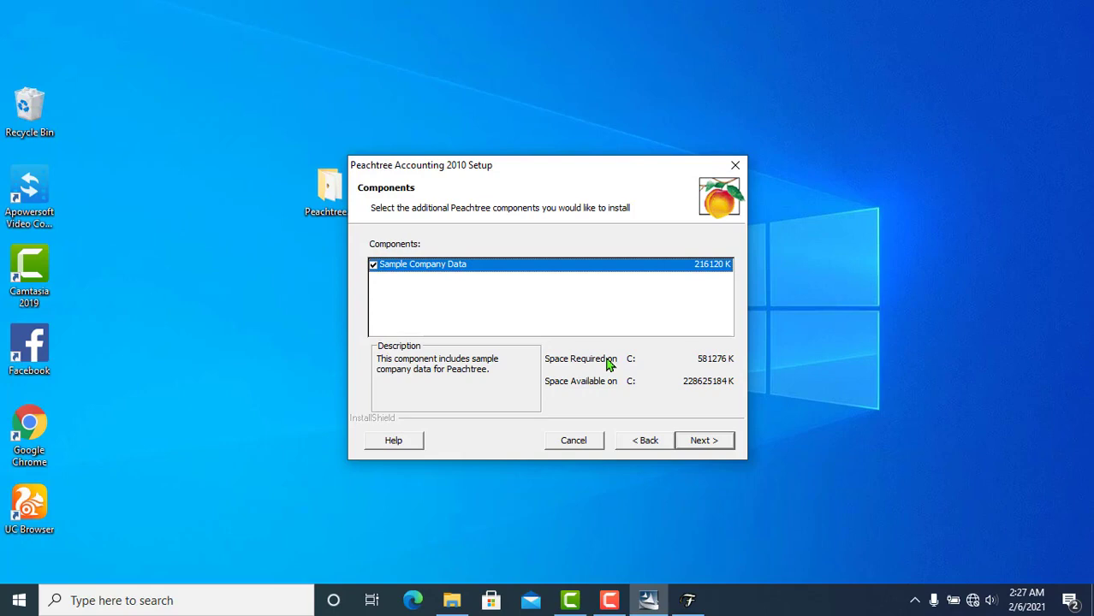
{"action": "left_click", "coordinate": [710, 444]}
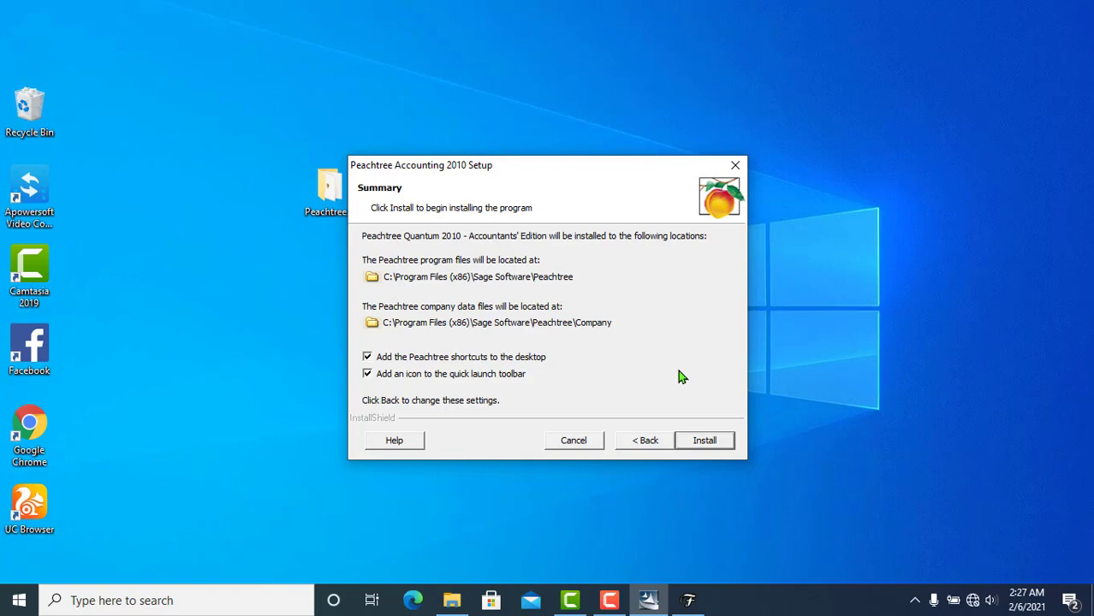
Install Peachtree Accounting and let Setup Status run to Installation Completed.
{"action": "left_click", "coordinate": [706, 442]}
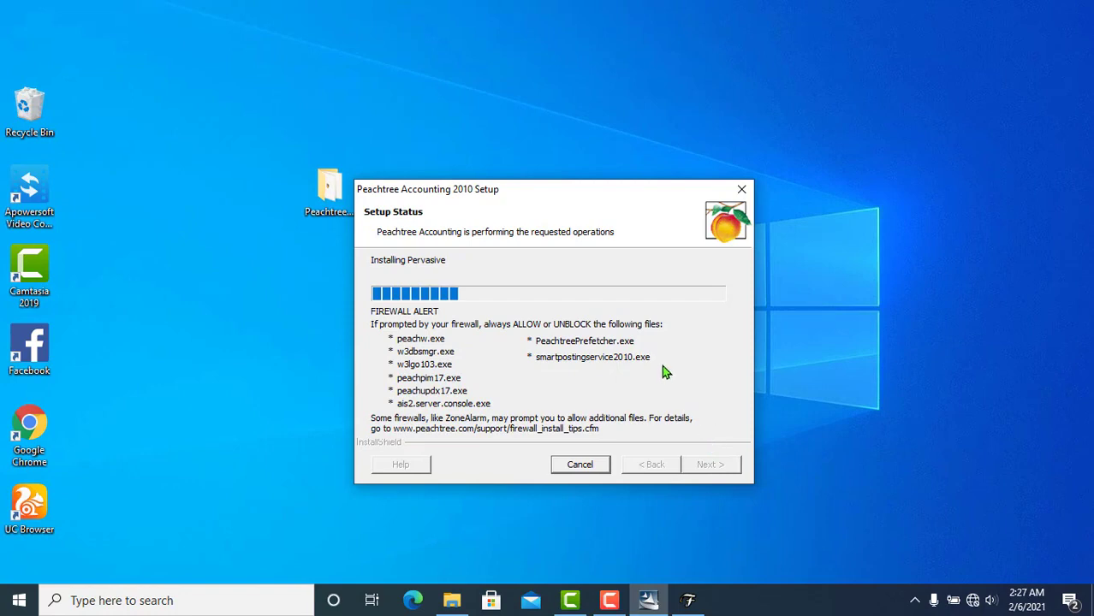
{"action": "left_click", "coordinate": [609, 602]}
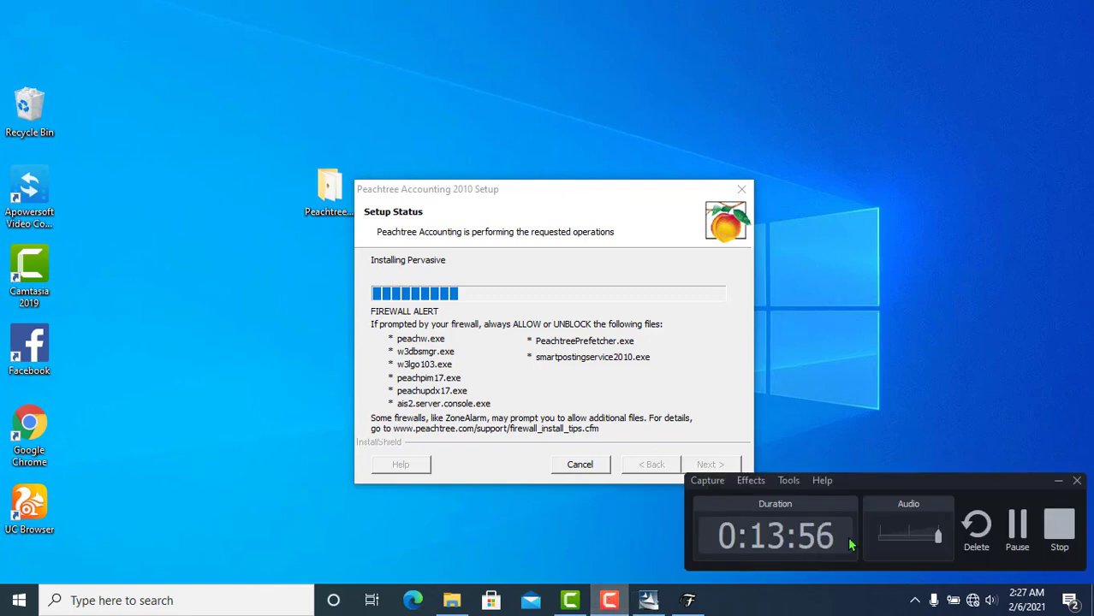
{"action": "left_click", "coordinate": [1018, 527]}
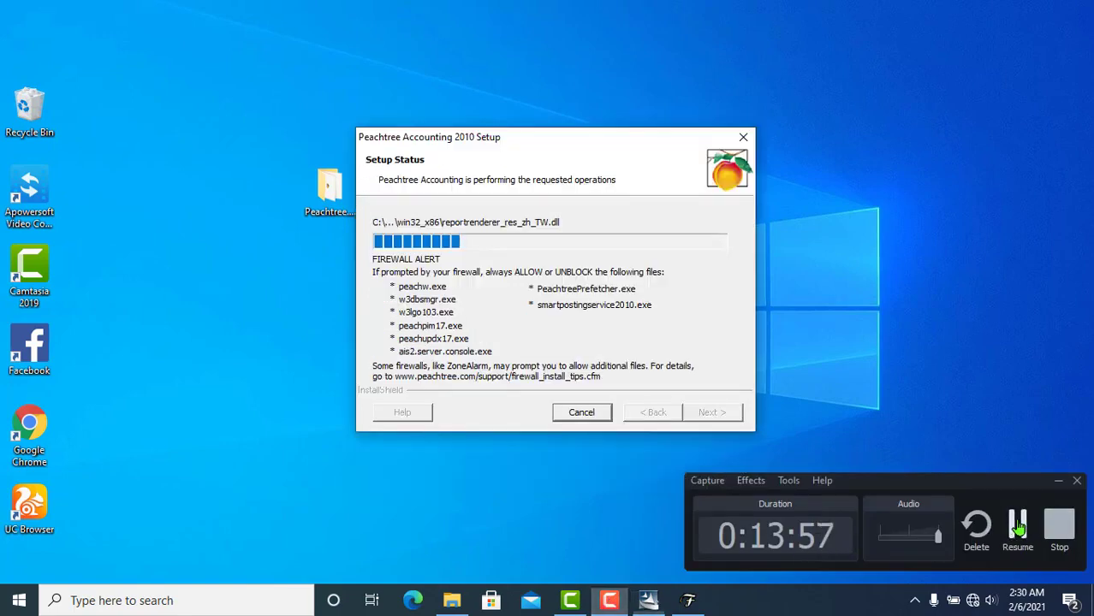
{"action": "left_click", "coordinate": [610, 602]}
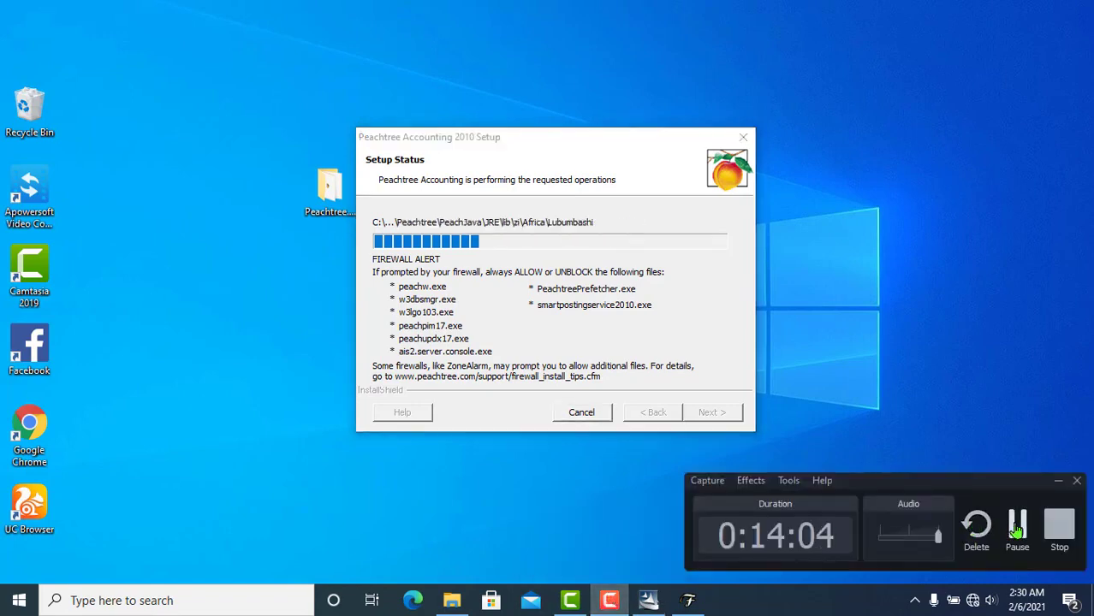
{"action": "left_click", "coordinate": [1017, 528]}
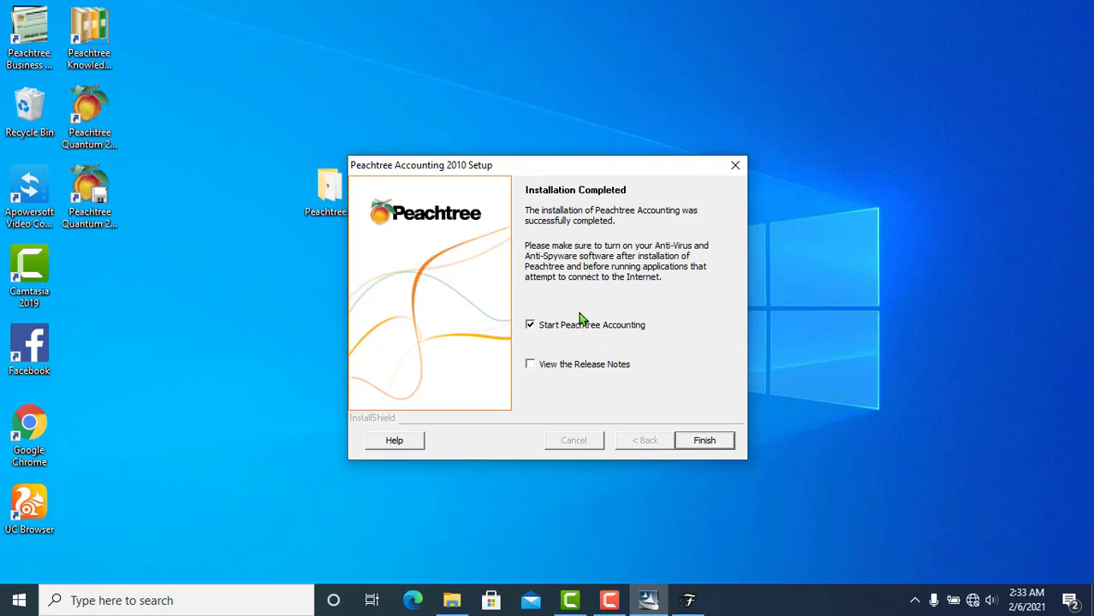
Finish setup to launch Peachtree Accounting and close the Online Update reminder.
{"action": "left_click", "coordinate": [705, 441]}
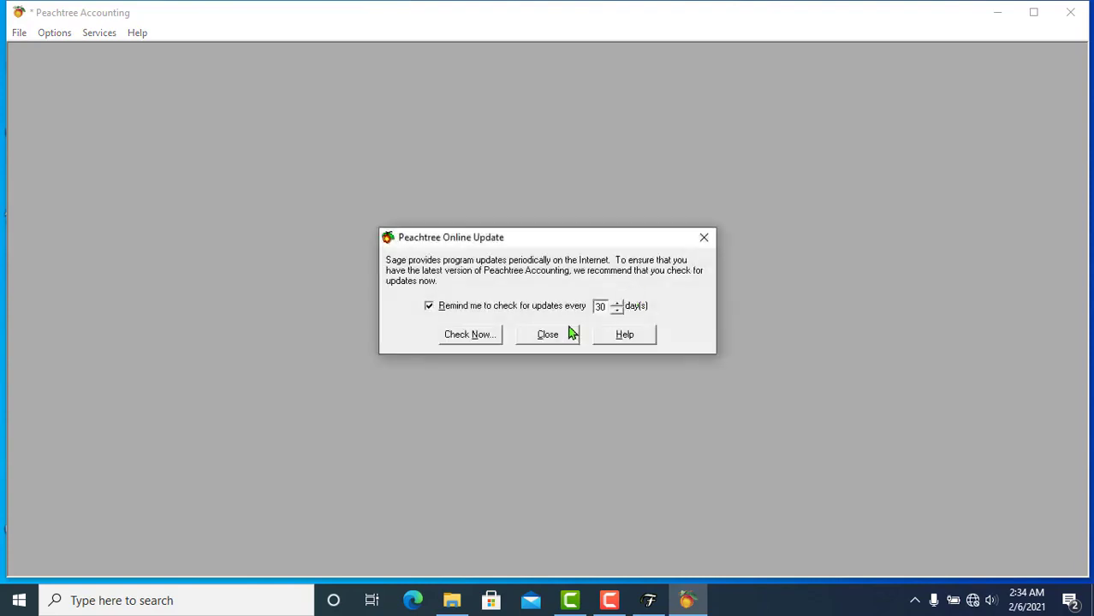
{"action": "left_click", "coordinate": [549, 335]}
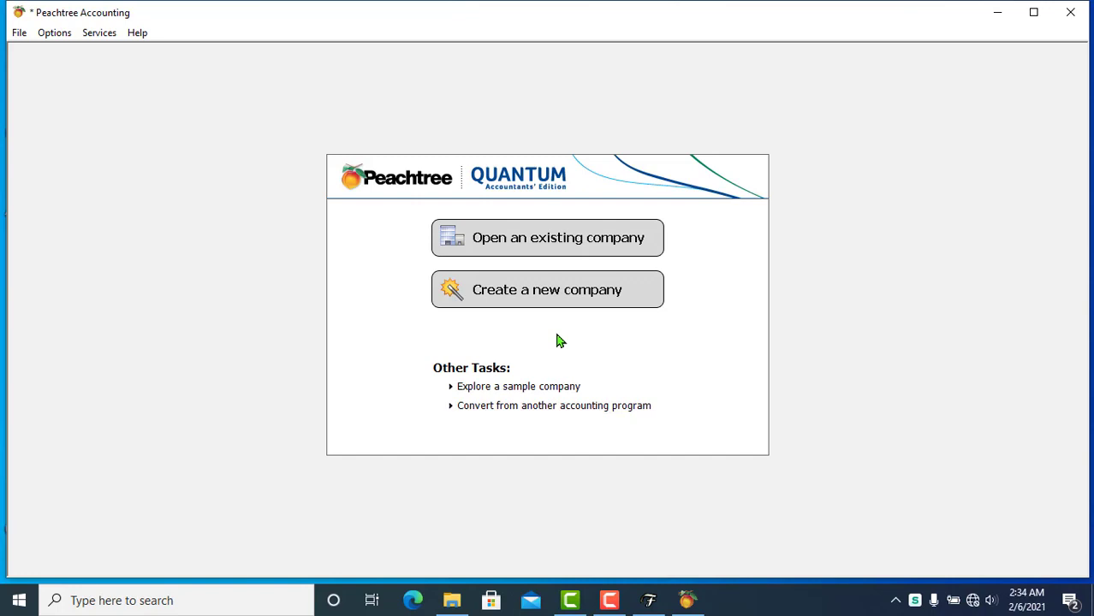
Open Peachtree's Help menu to locate Peachtree Registration.
{"action": "left_click", "coordinate": [613, 604]}
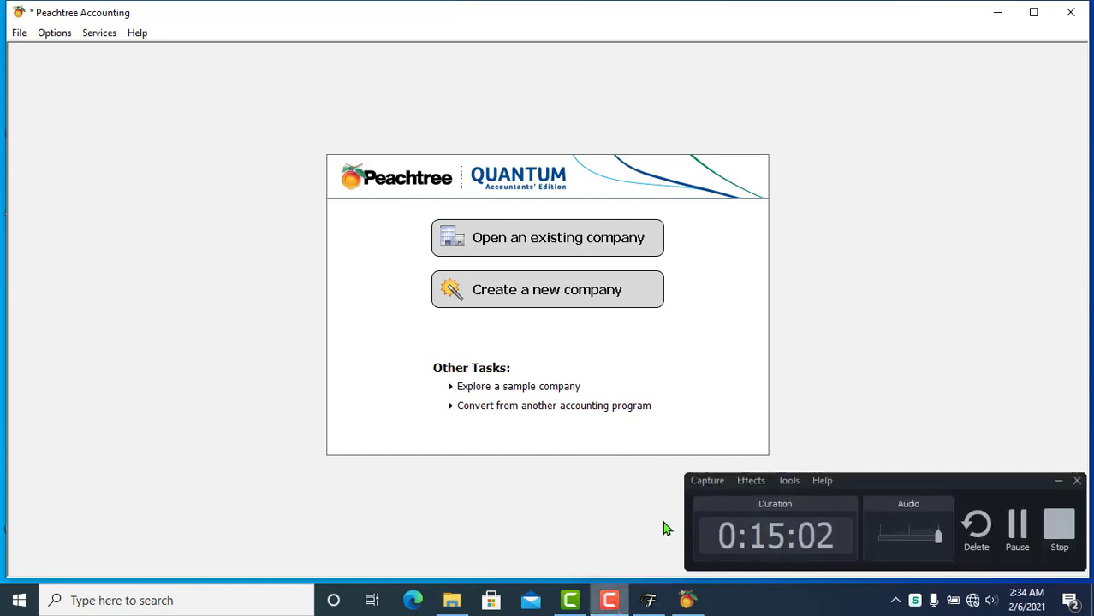
{"action": "left_click", "coordinate": [1017, 533]}
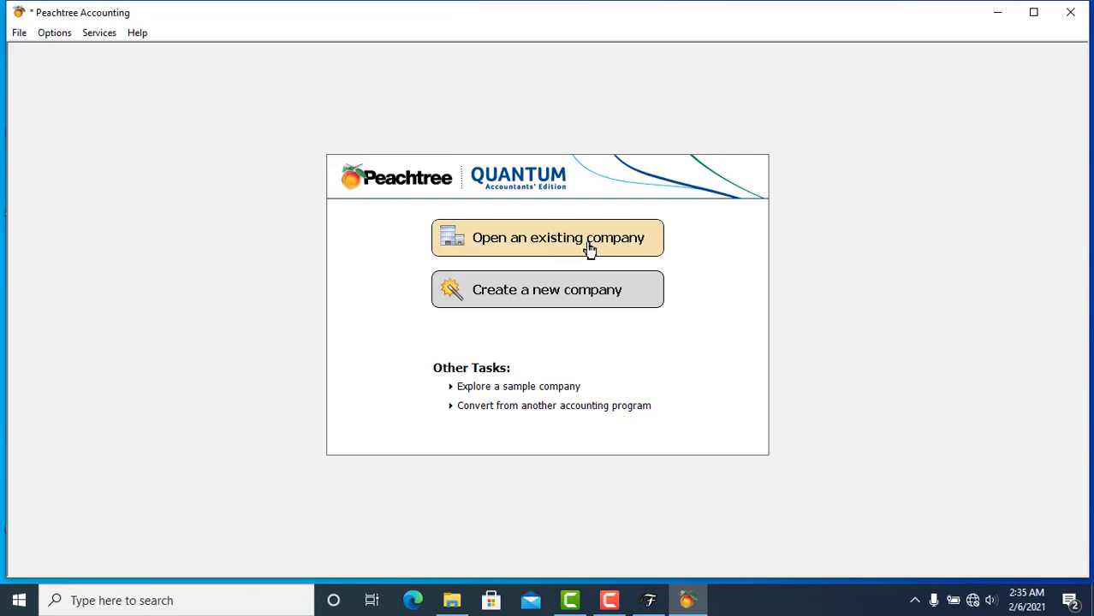
{"action": "mouse_move", "coordinate": [649, 605]}
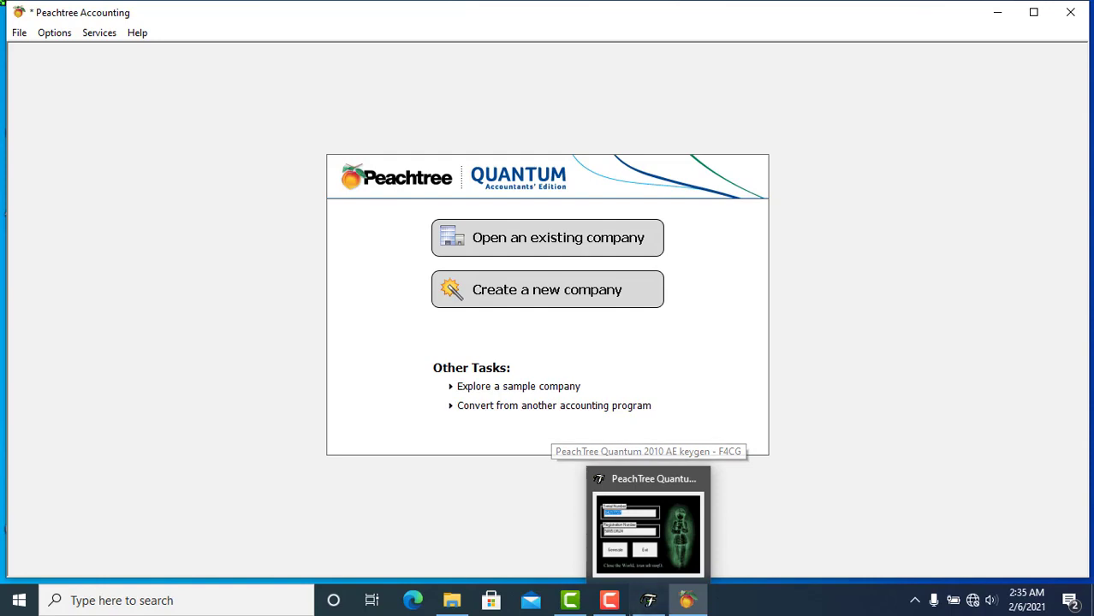
{"action": "left_click", "coordinate": [138, 32]}
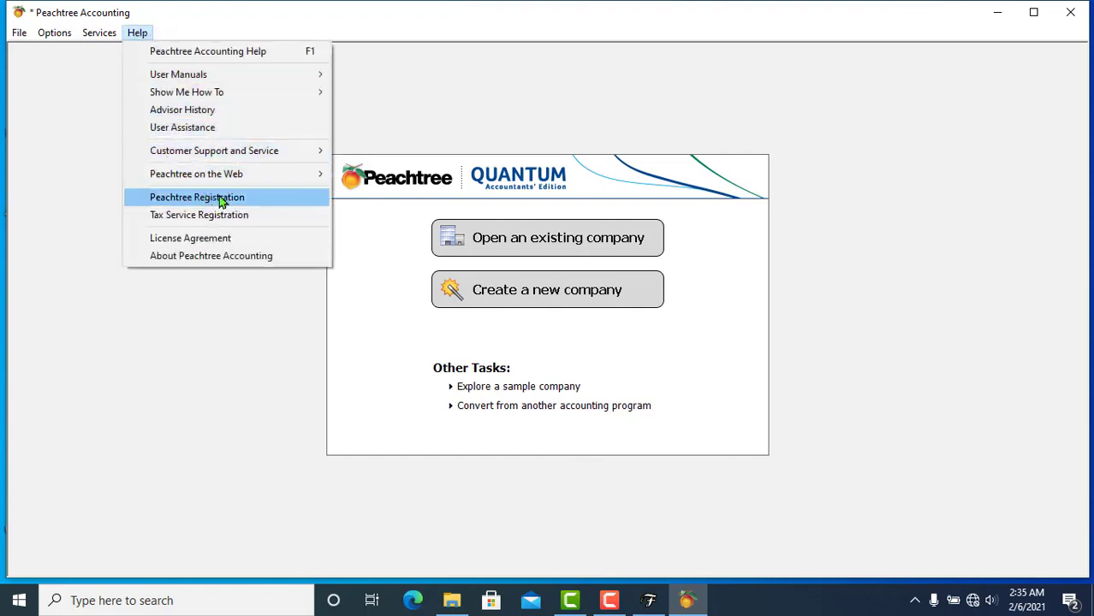
Open the registration form and paste the keygen's registration number into Registration Number.
{"action": "left_click", "coordinate": [221, 199]}
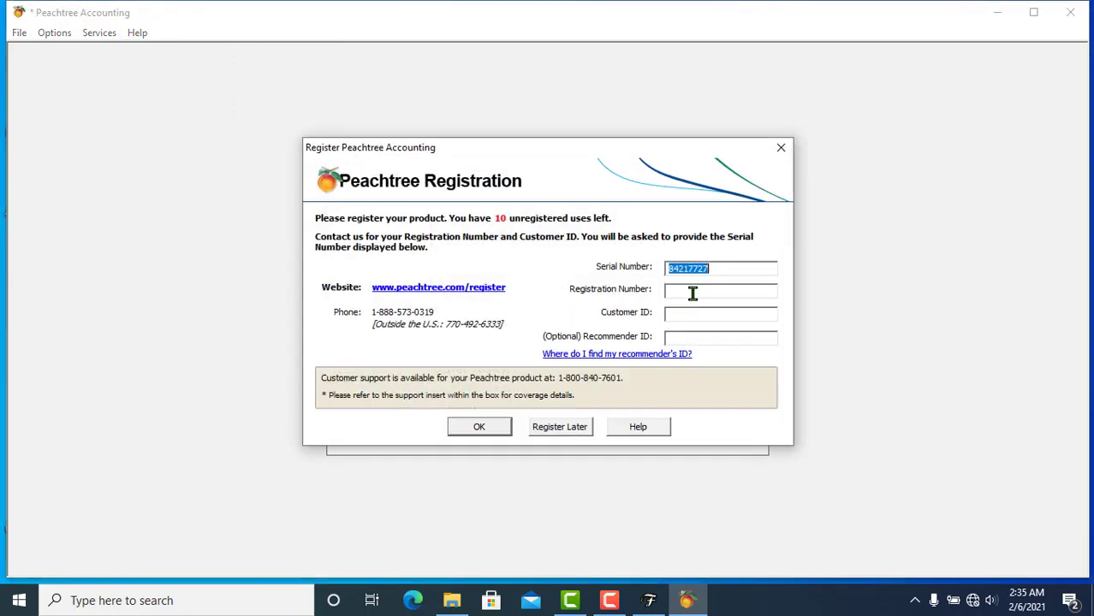
{"action": "left_click", "coordinate": [651, 602]}
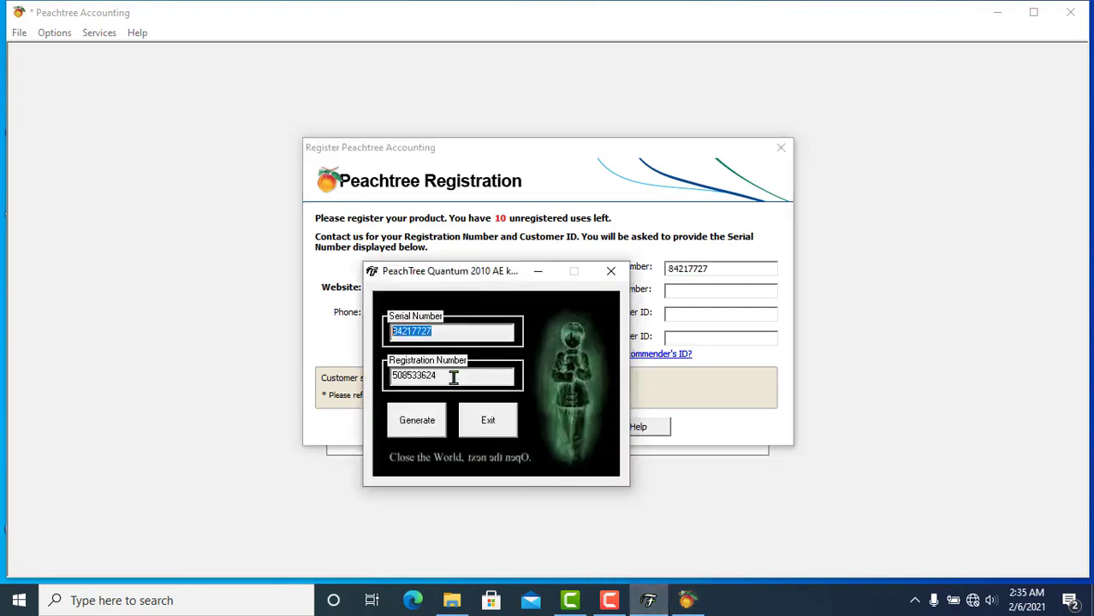
{"action": "left_click_drag", "start_coordinate": [454, 378], "coordinate": [395, 377]}
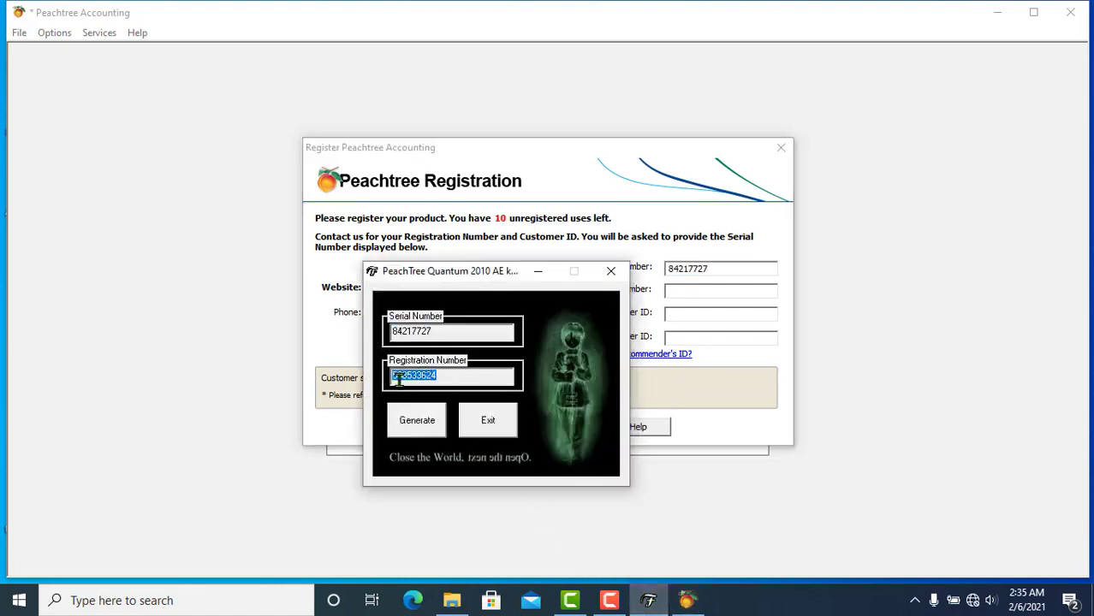
{"action": "right_click", "coordinate": [398, 379]}
{"action": "left_click", "coordinate": [440, 434]}
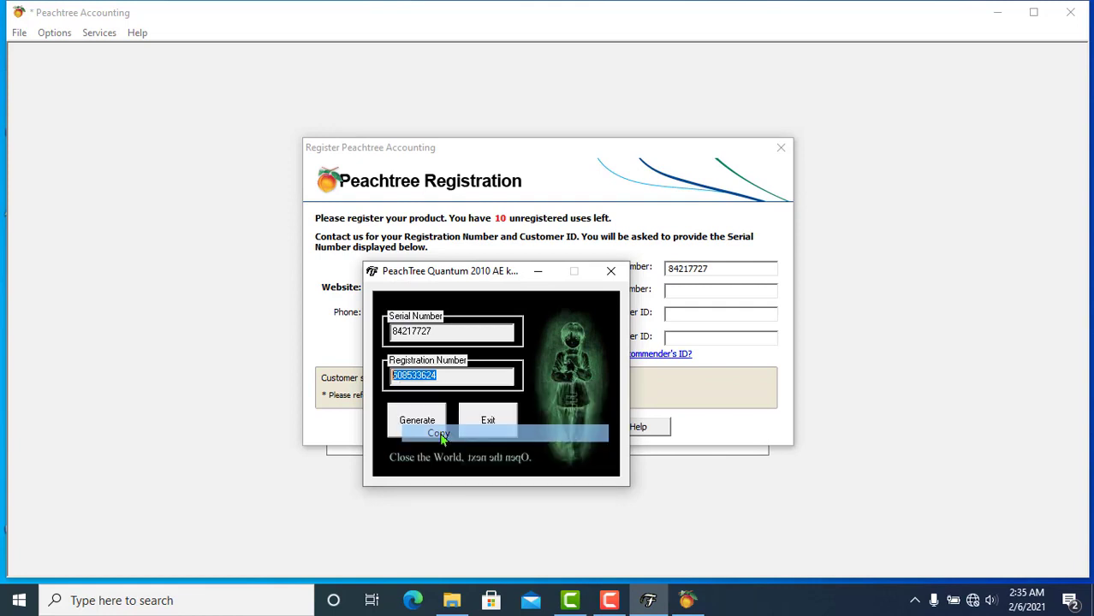
{"action": "left_click", "coordinate": [684, 290]}
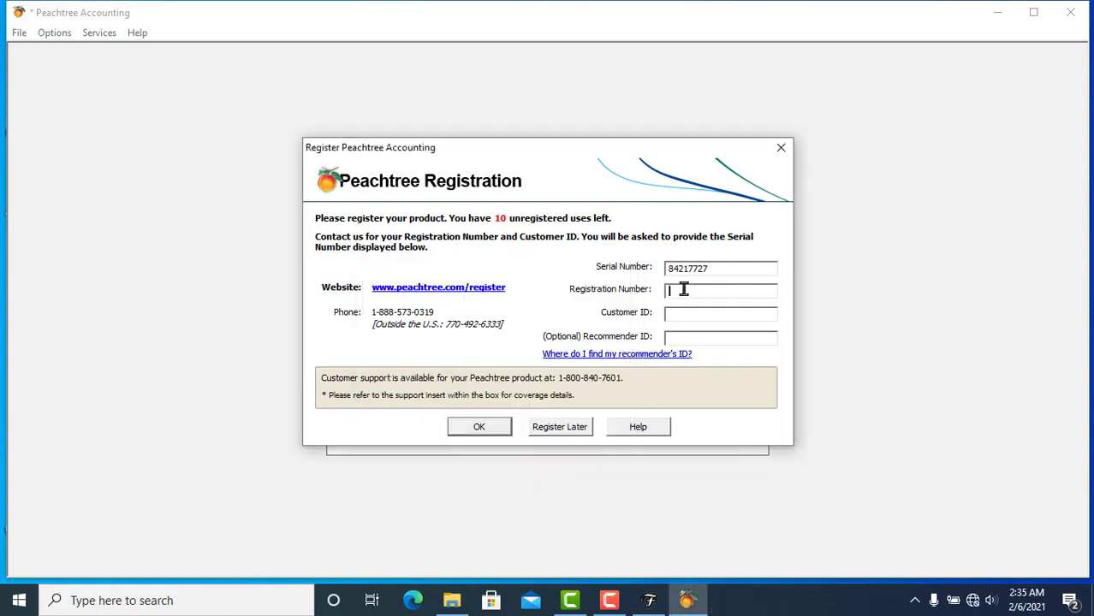
{"action": "right_click", "coordinate": [684, 289]}
{"action": "left_click", "coordinate": [727, 351]}
Enter a Customer ID and submit the registration.
{"action": "left_click", "coordinate": [687, 313]}
{"action": "type", "text": "8888"}
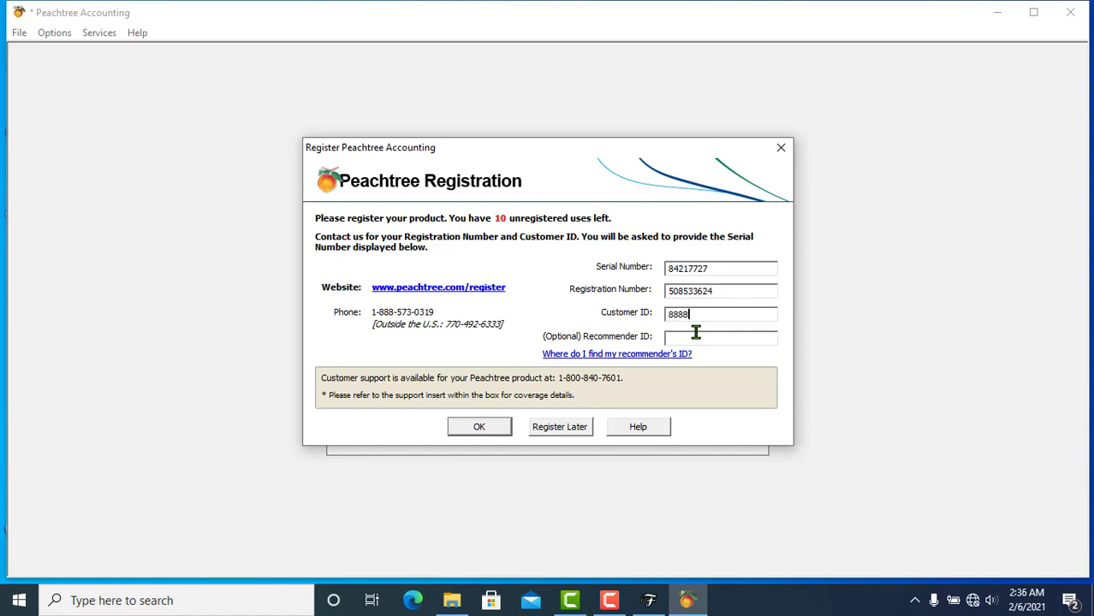
{"action": "type", "text": "8"}
{"action": "left_click", "coordinate": [672, 340]}
{"action": "left_click", "coordinate": [492, 428]}
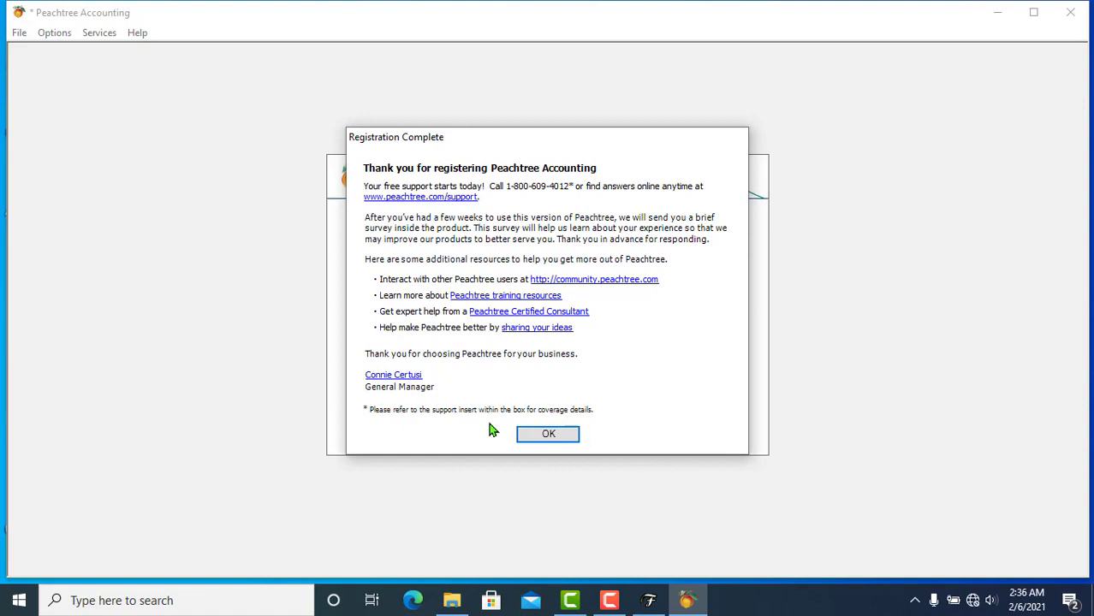
Dismiss the Registration Complete message to return to the Quantum start window.
{"action": "left_click", "coordinate": [551, 435]}
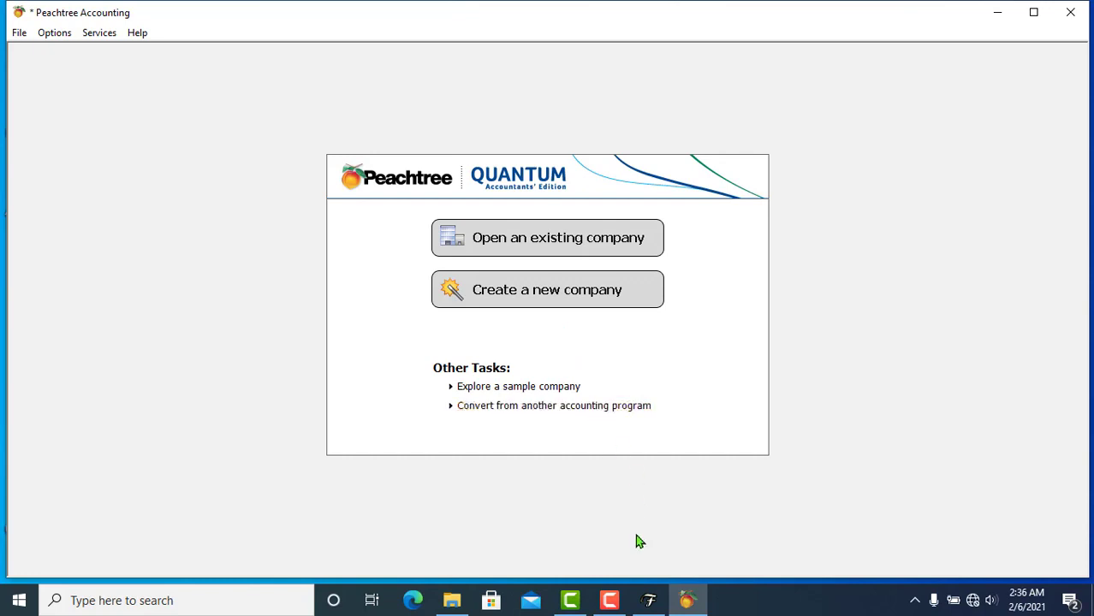
{"action": "mouse_move", "coordinate": [609, 602]}
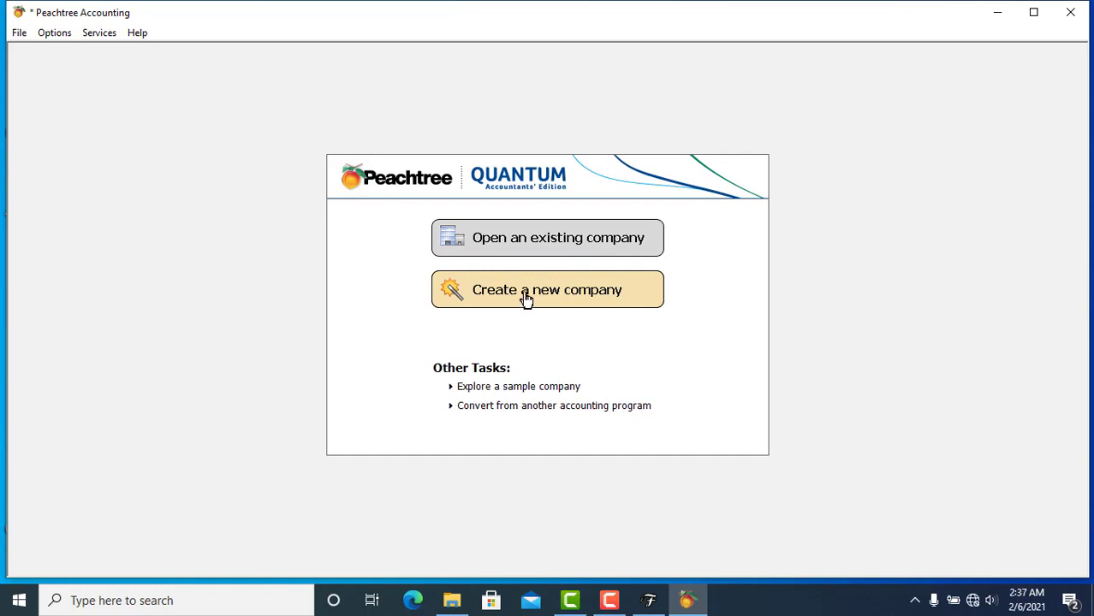
{"action": "left_click", "coordinate": [610, 601]}
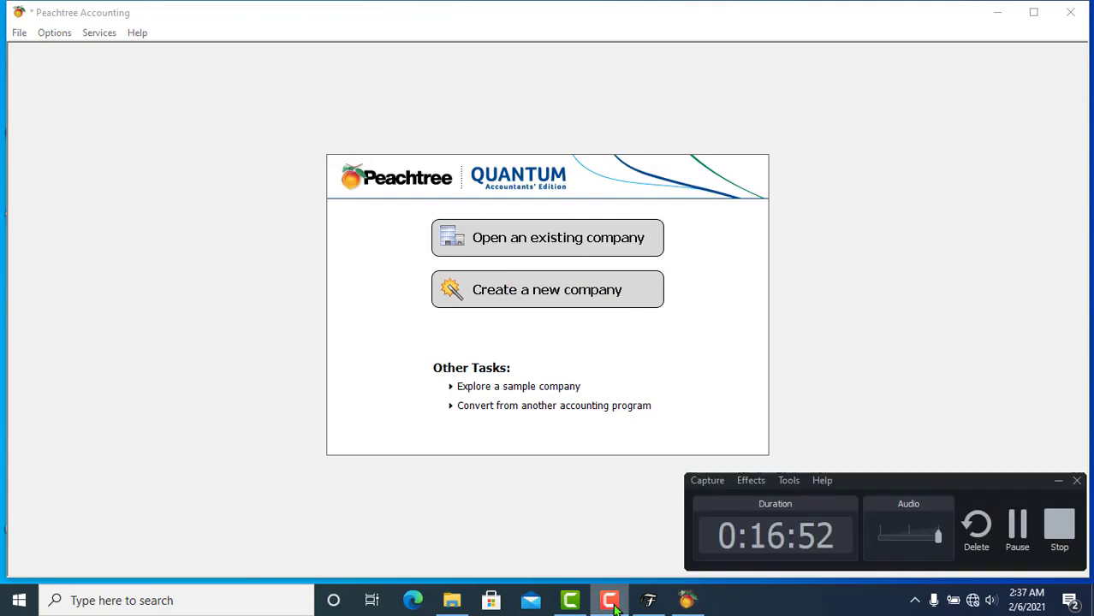